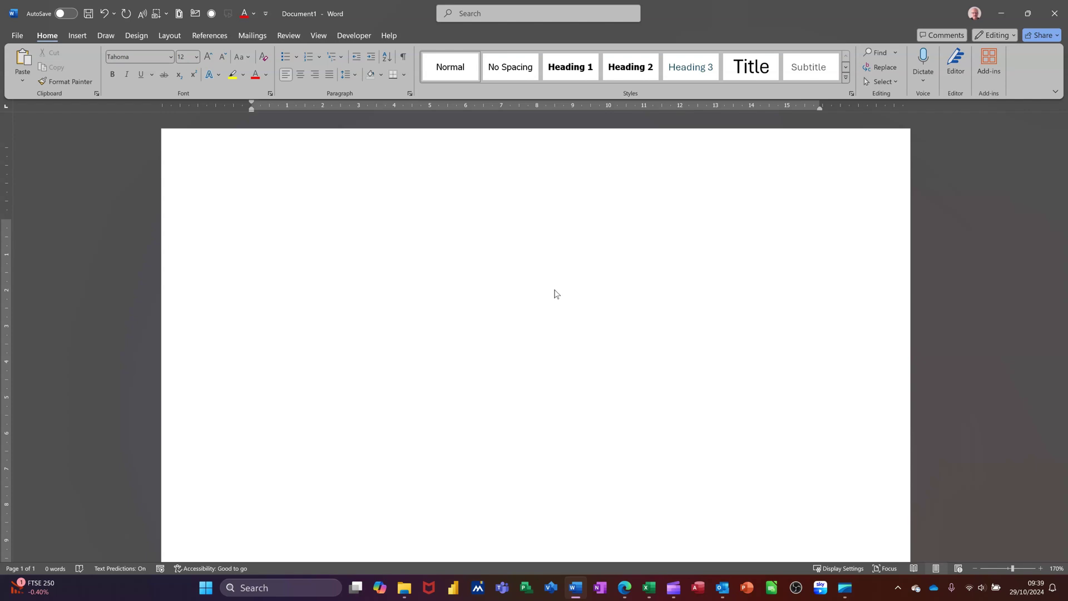
Step: Insert a tab character on the empty first line
key(Tab)
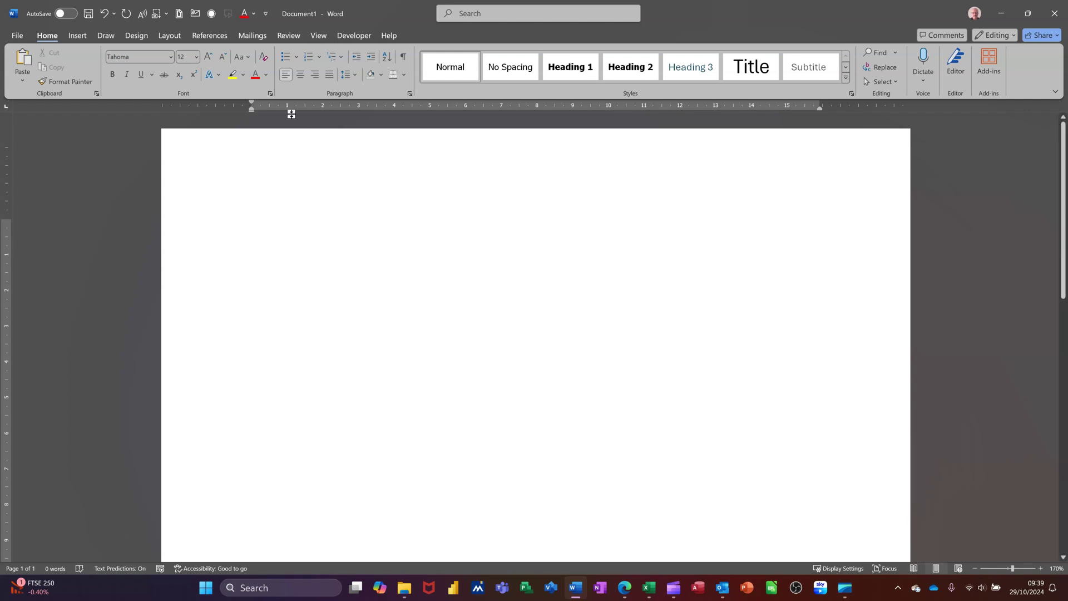
Step: Add two more tabs and a new line, then backspace everything back to one empty line
click(403, 57)
key(Tab)
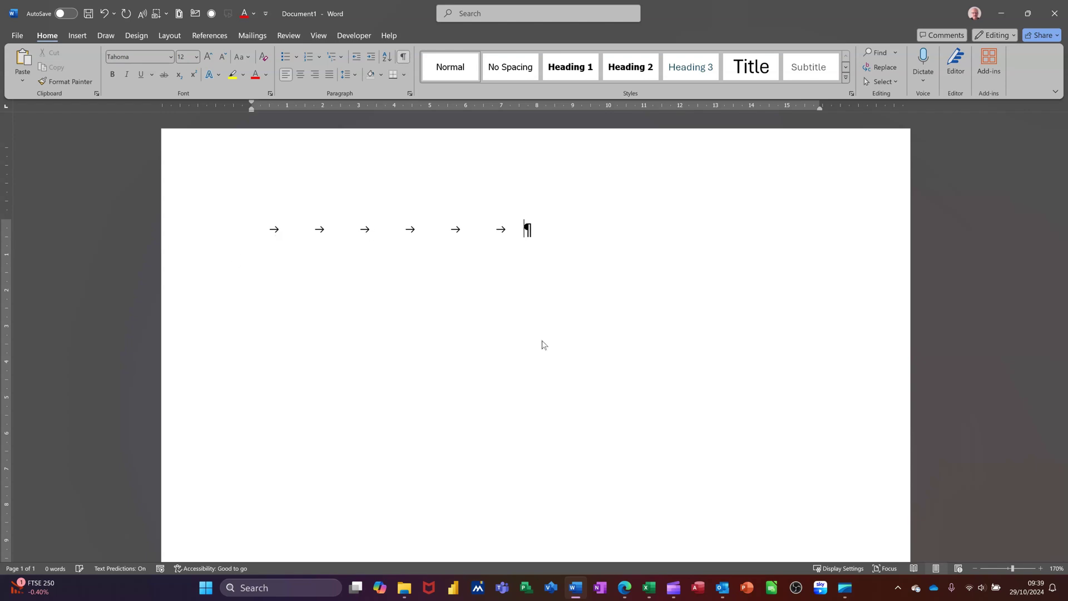
key(Tab)
click(400, 59)
key(Return)
click(403, 57)
key(BackSpace)
key(BackSpace)
key(BackSpace)
key(BackSpace)
key(BackSpace)
key(BackSpace)
key(BackSpace)
key(BackSpace)
Step: Check the ruler, insert a tab, then set a 7 cm left tab stop and tab to it
click(319, 35)
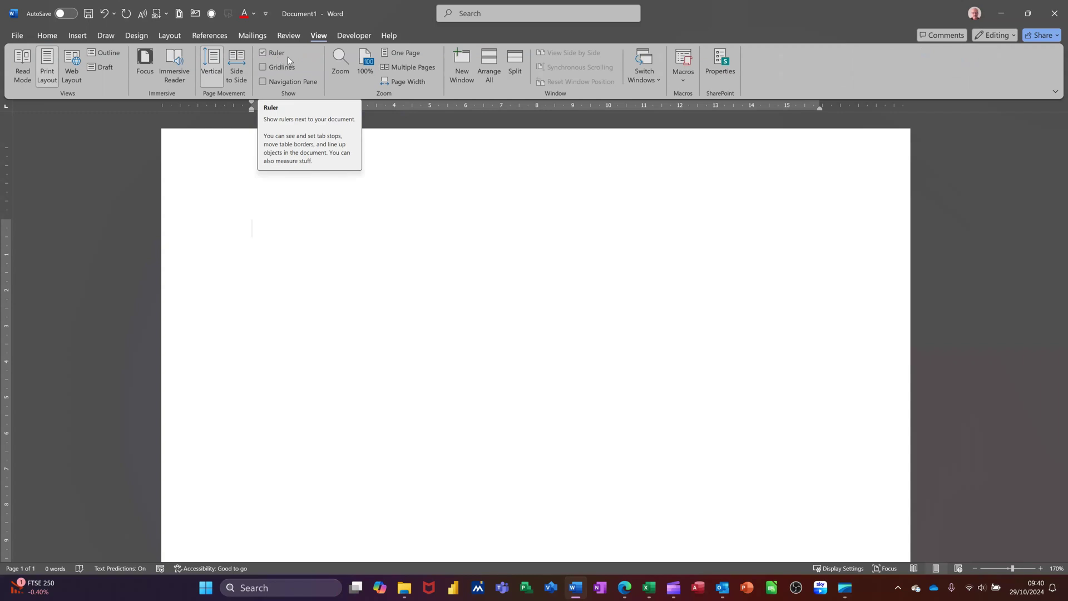
click(48, 36)
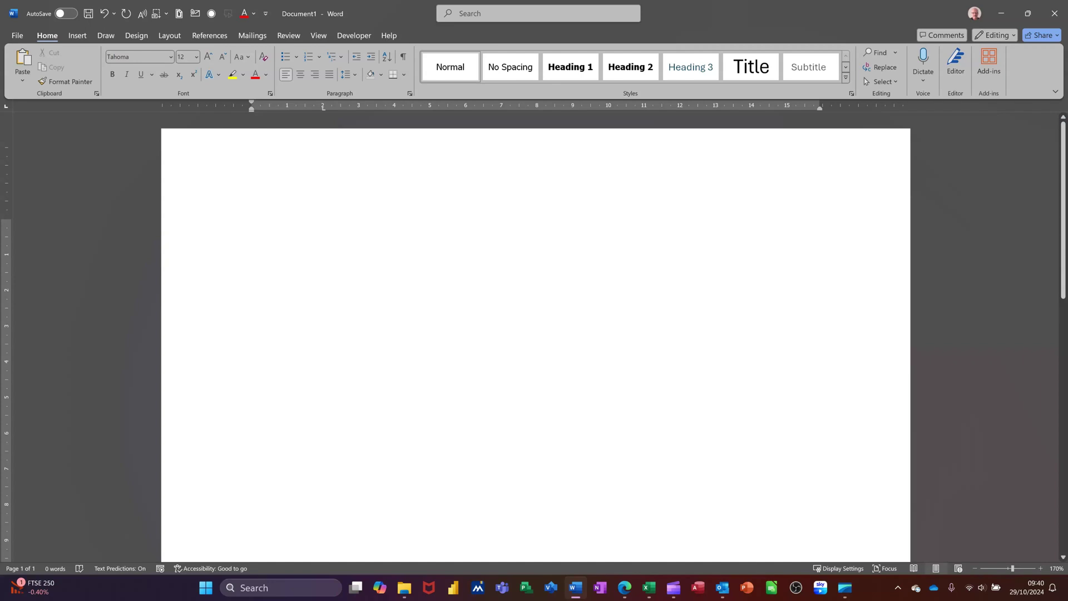
key(Tab)
click(403, 56)
click(501, 108)
key(Tab)
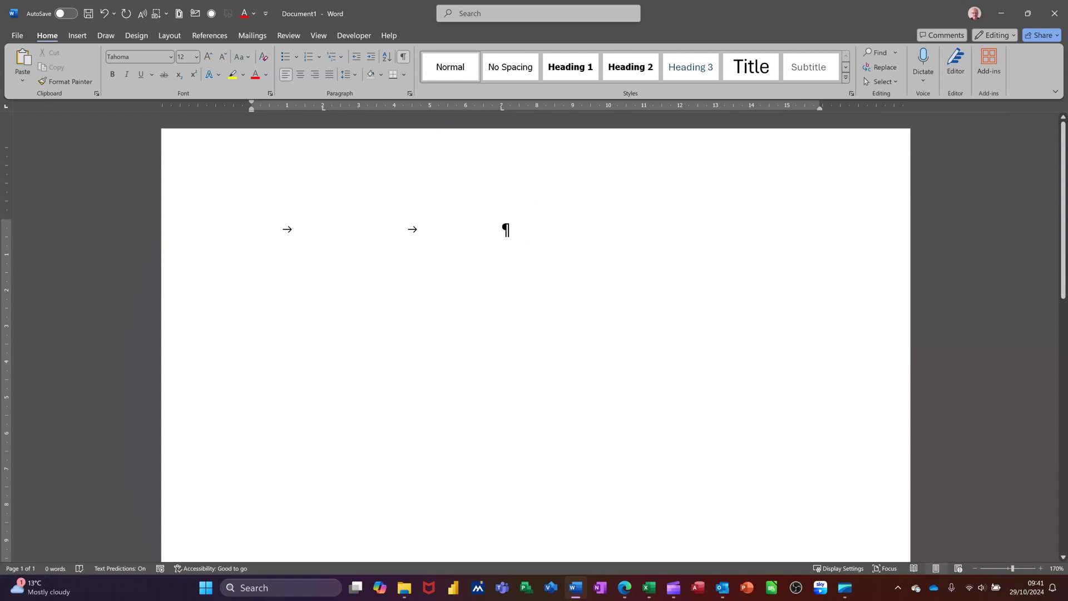
Step: Add a second and a third line, each filled with tab characters
key(Return)
key(Tab)
key(Tab)
key(Tab)
key(Tab)
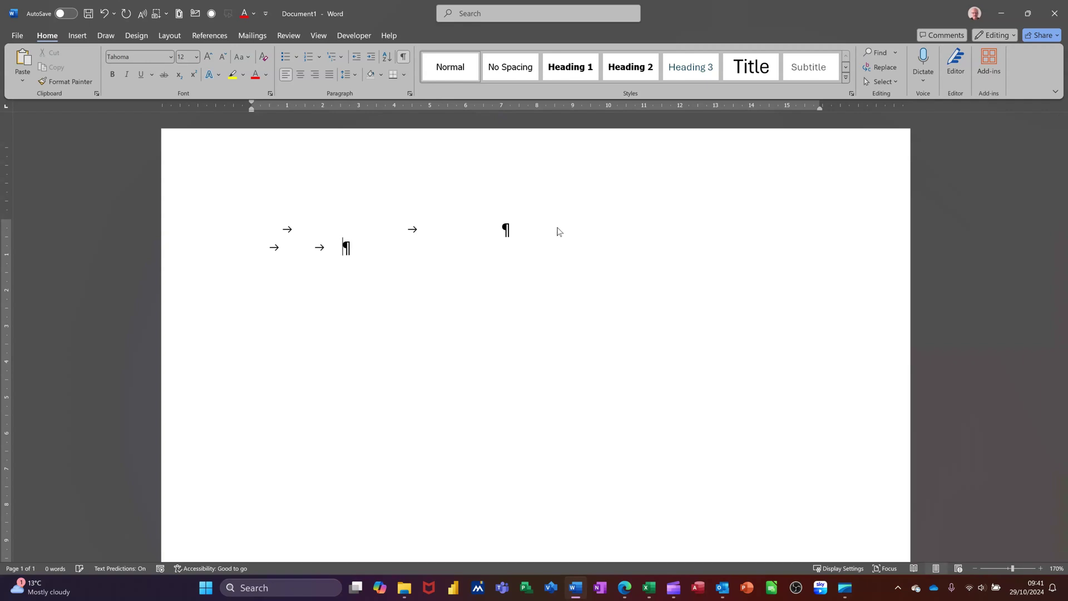
key(Tab)
key(Tab)
key(Return)
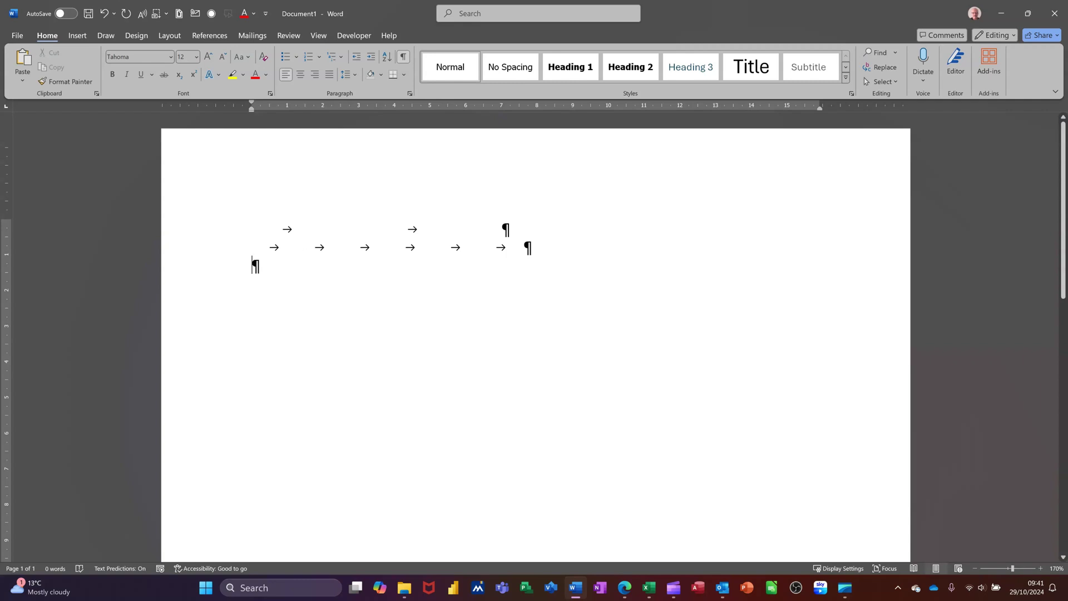
key(Tab)
key(Tab)
key(Tab)
Step: Select and delete all three tabbed lines, then hide the formatting marks
drag(393, 266, 209, 219)
key(Delete)
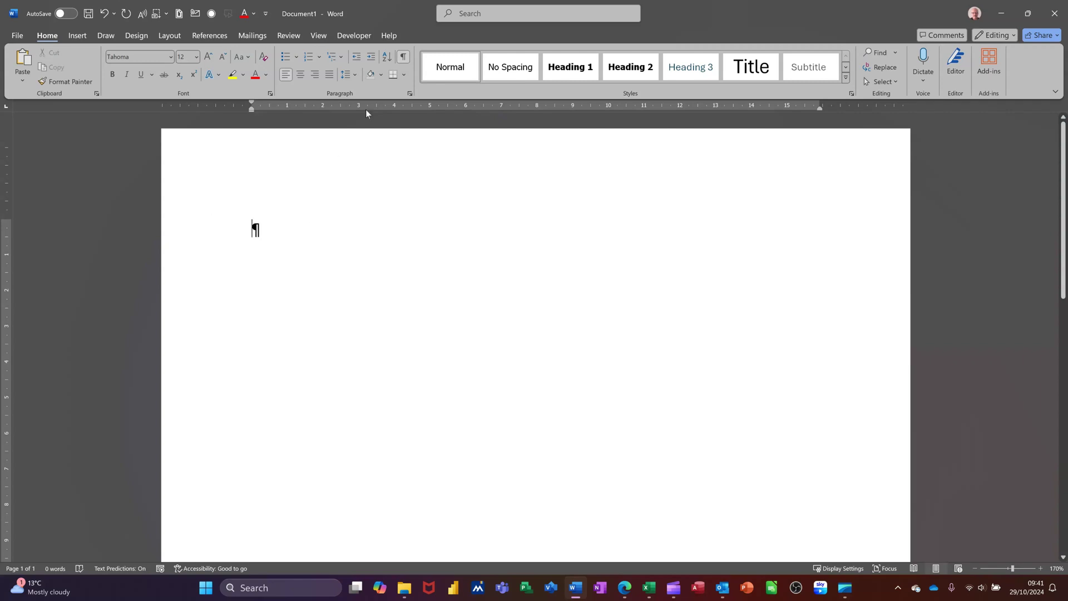
click(404, 57)
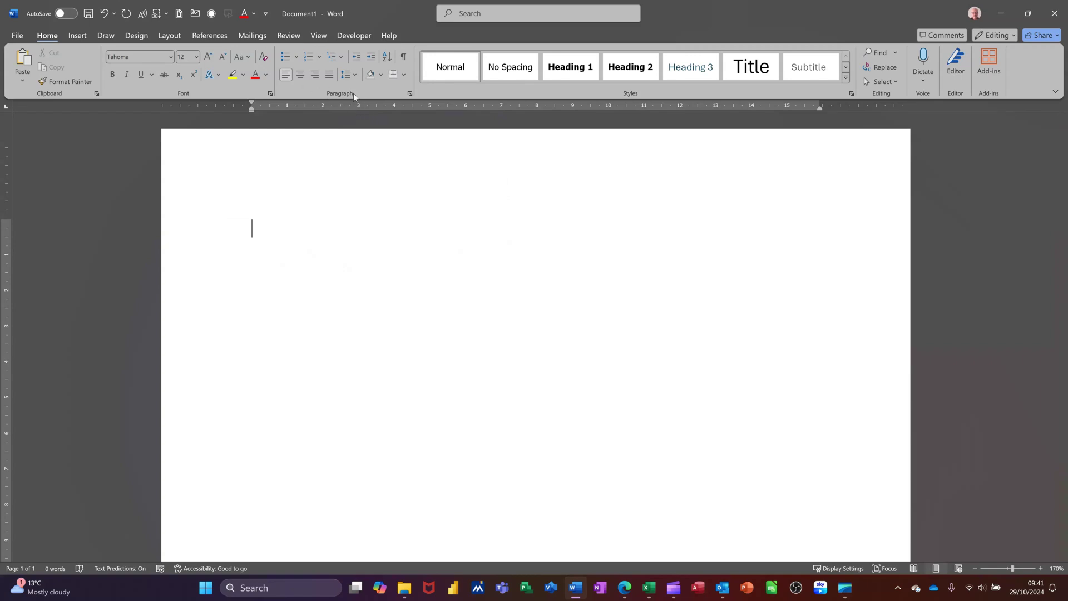
Step: Set left tab stops at 3 cm, 6 cm and 9 cm in the Tabs dialog
click(412, 94)
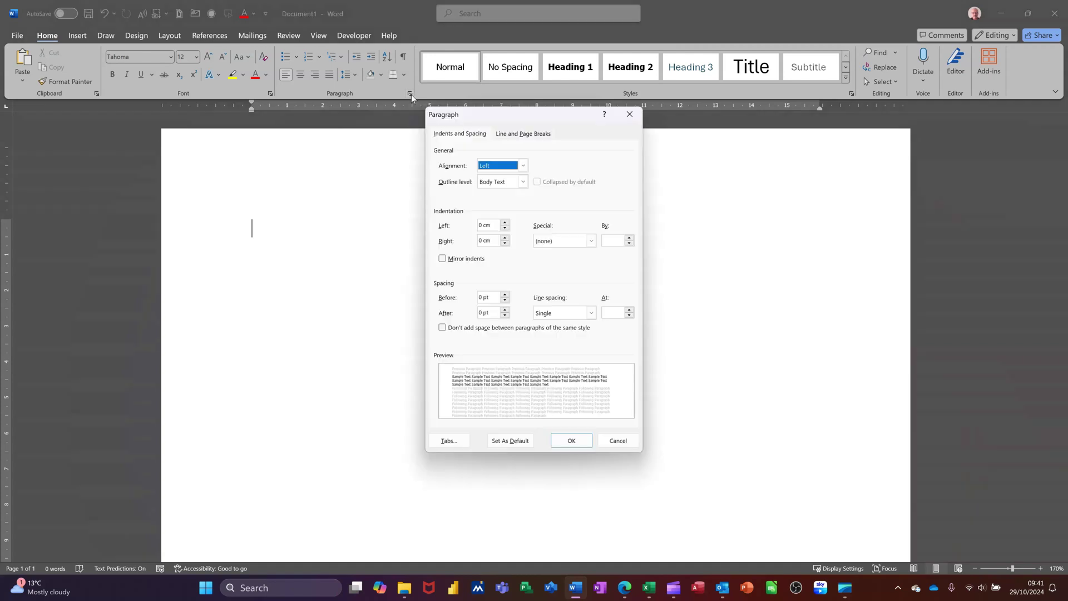
click(448, 440)
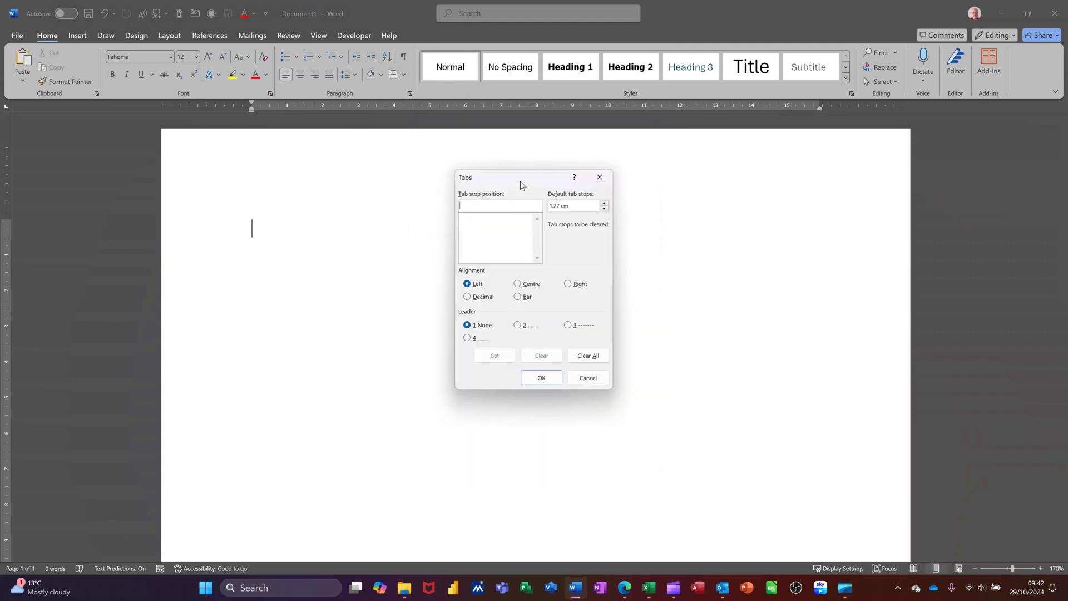
drag(521, 182, 477, 235)
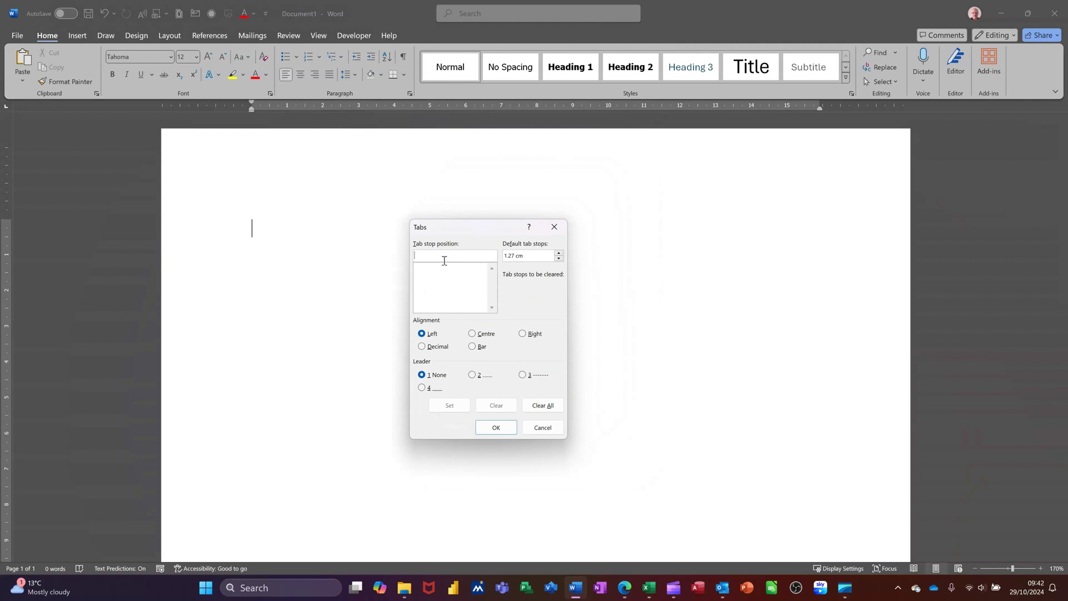
text(3)
click(450, 405)
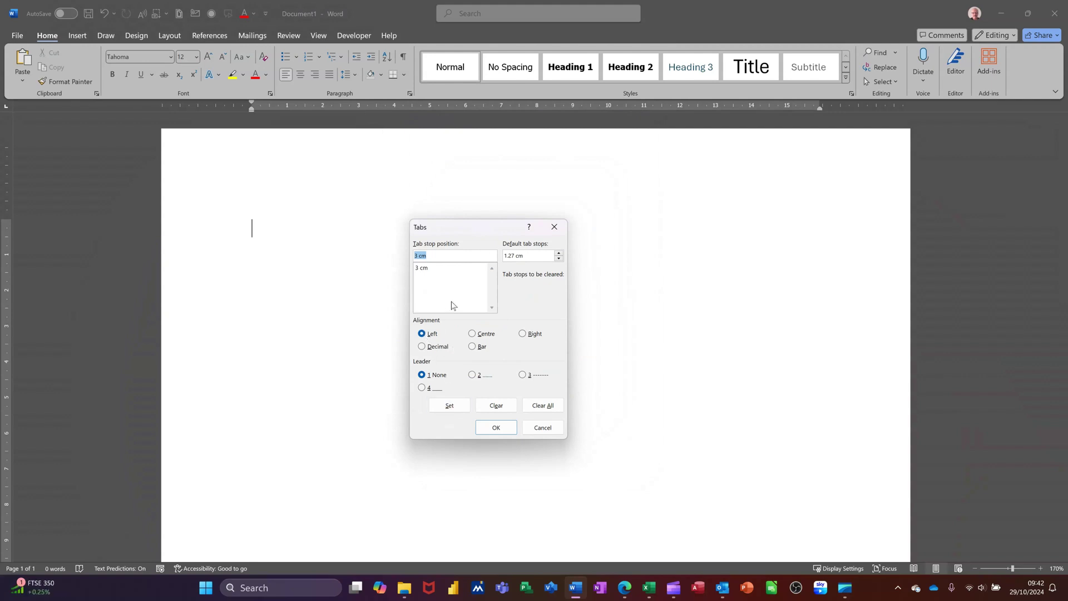
text(6)
click(442, 403)
text(9)
click(445, 404)
click(495, 428)
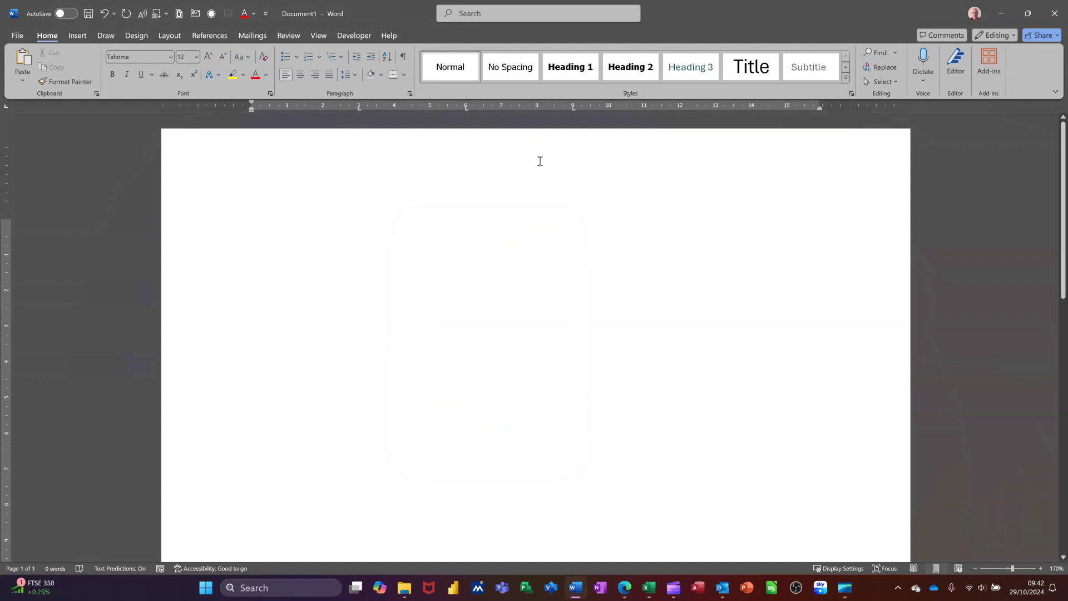
Step: Tab across to the new stops with marks shown, then select and delete the tabbed line
key(Tab)
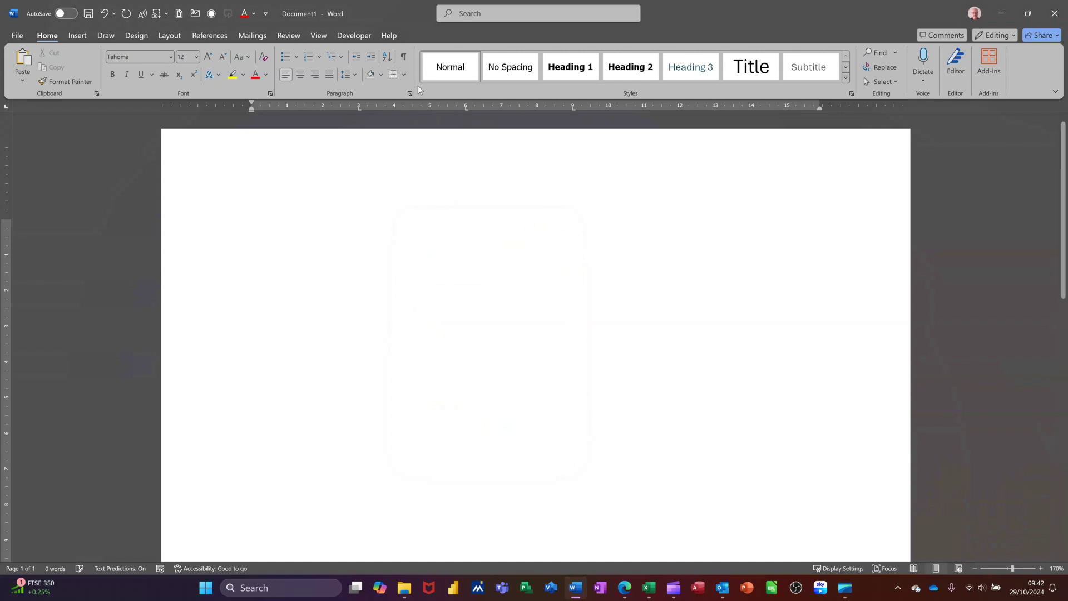
click(408, 59)
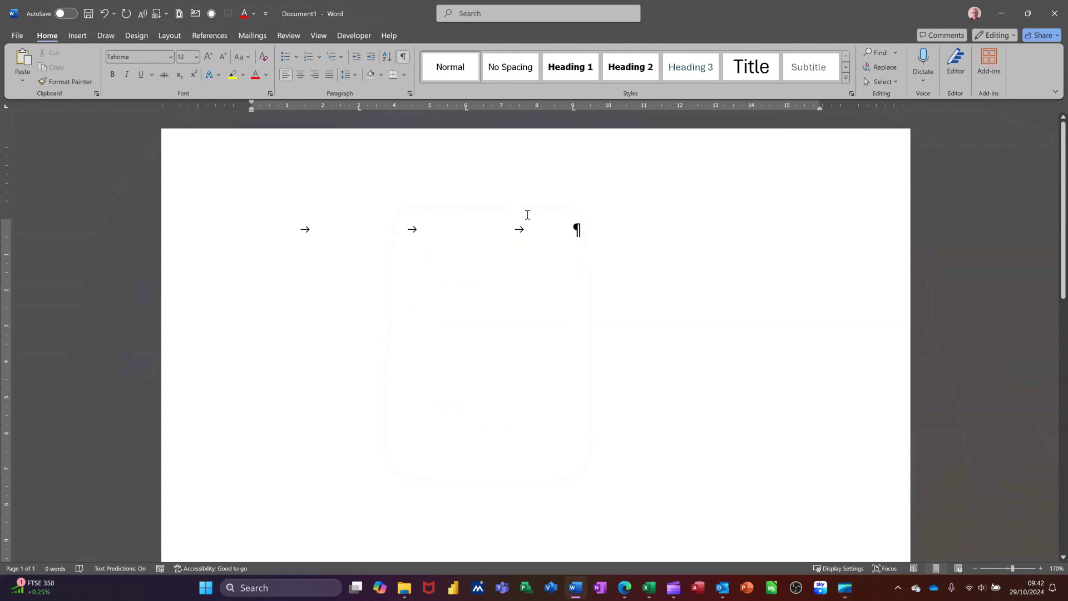
drag(291, 220, 589, 240)
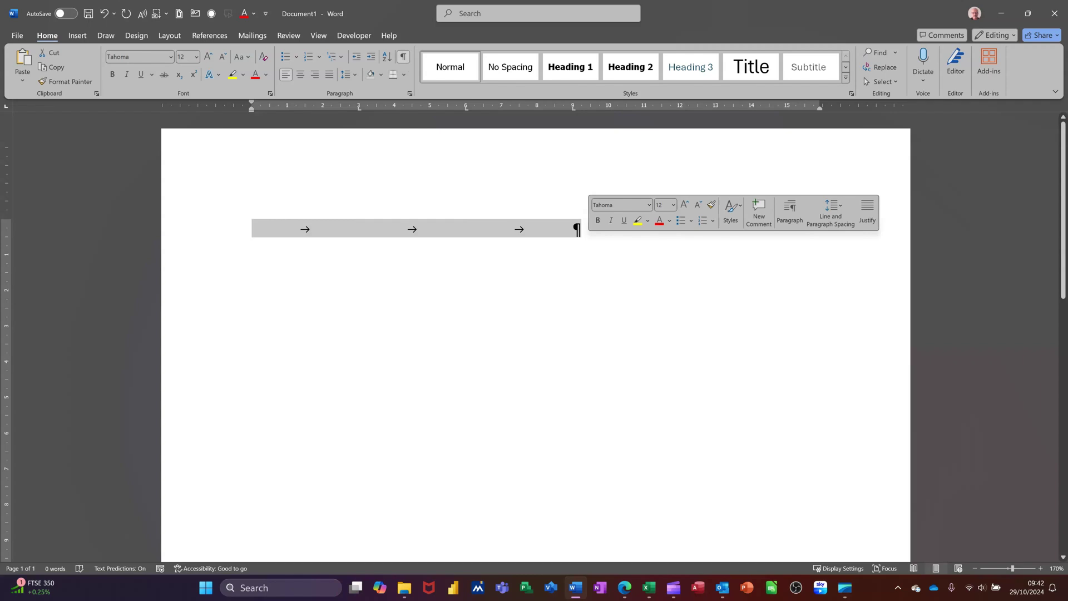
key(Delete)
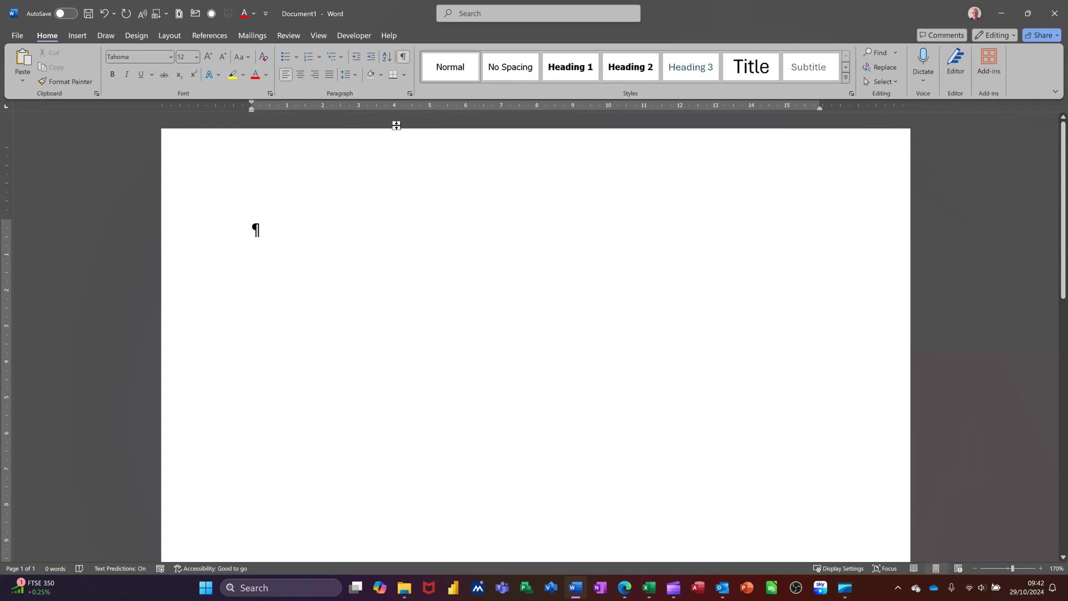
Step: Add a 14 cm tab stop with a dotted leader, test it with a tab, then undo
click(410, 93)
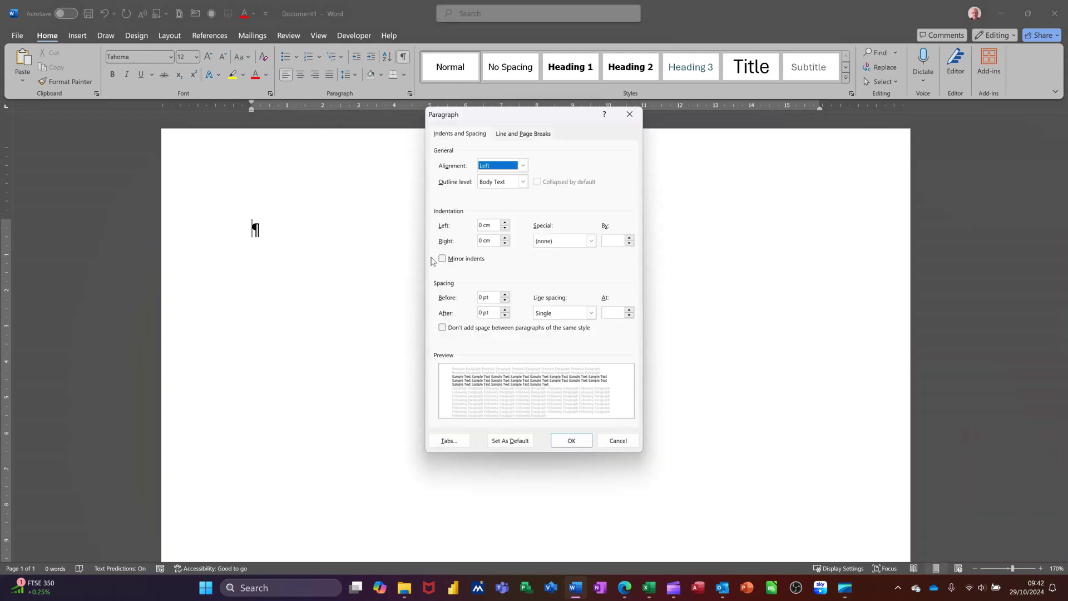
click(450, 440)
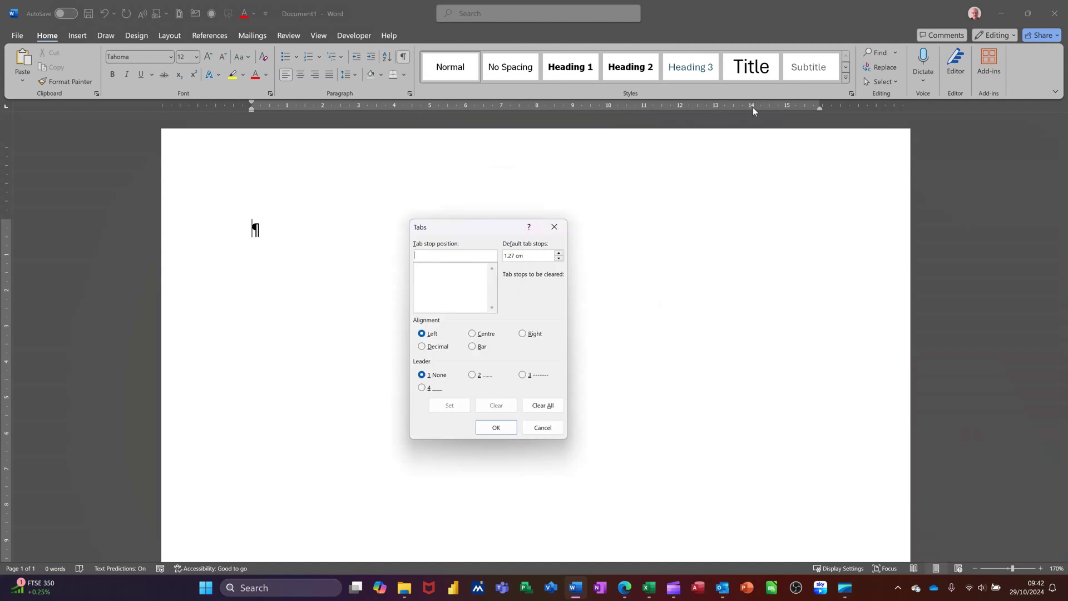
text(14)
click(474, 376)
click(450, 407)
click(494, 430)
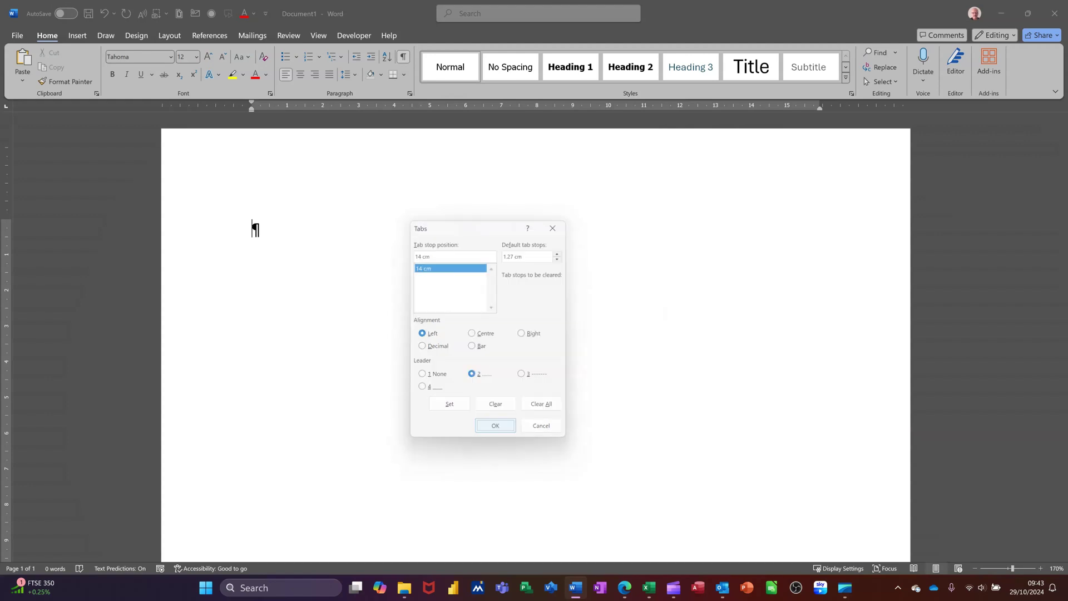
key(Tab)
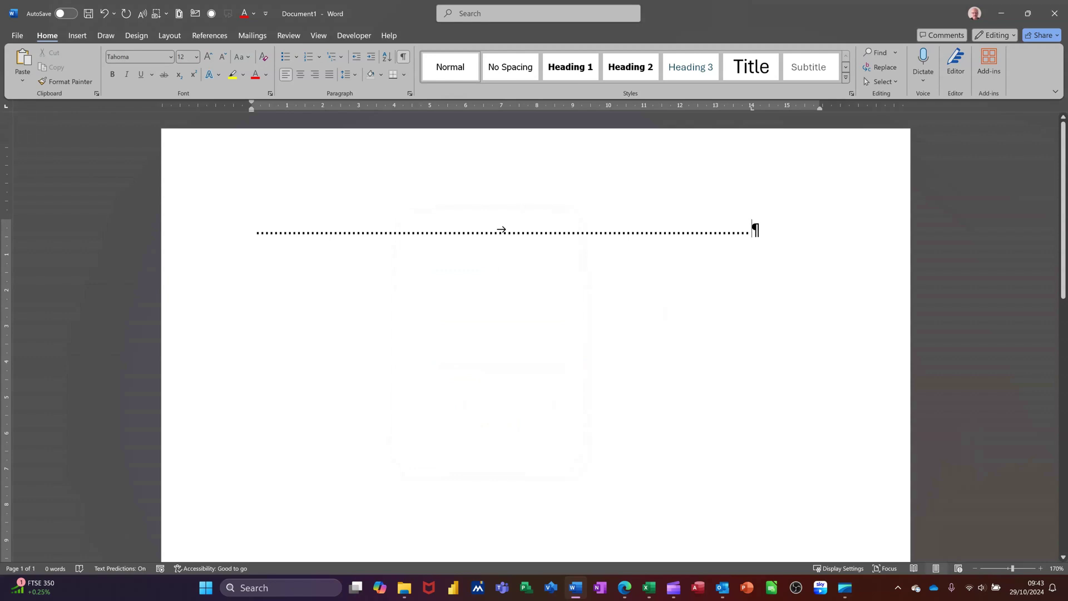
key(ctrl+z)
Step: In the Tabs dialog, select the 14 cm stop, Clear All and confirm
click(410, 93)
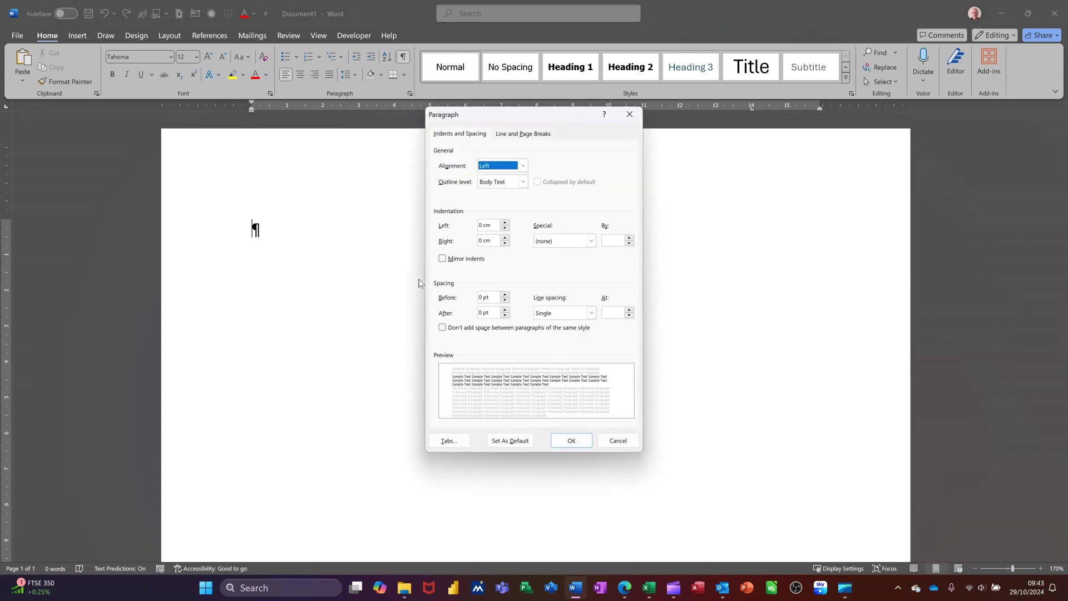
click(448, 441)
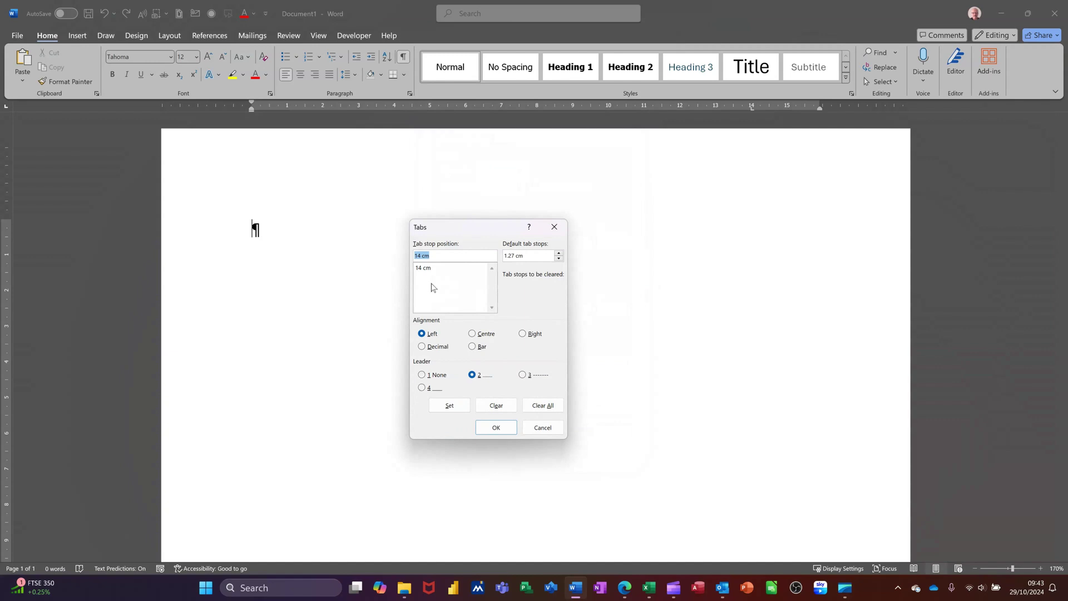
click(426, 268)
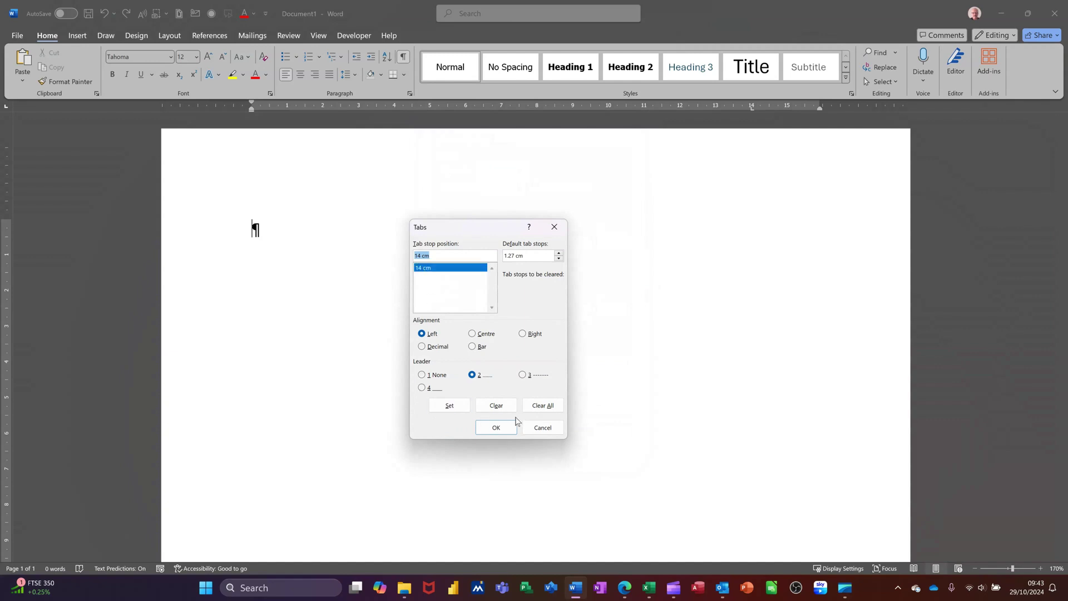
click(536, 411)
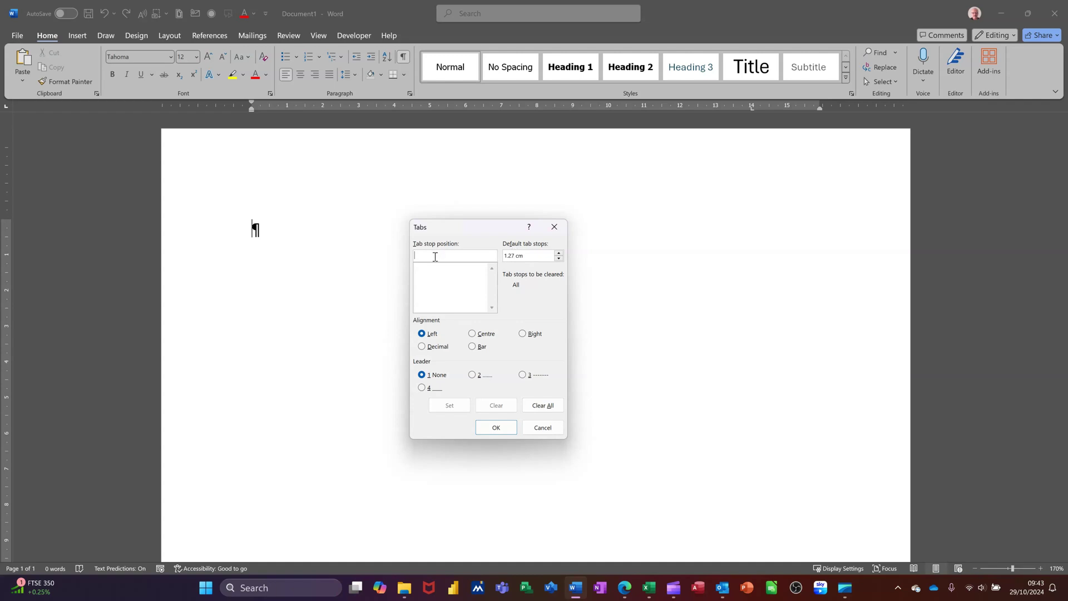
click(497, 428)
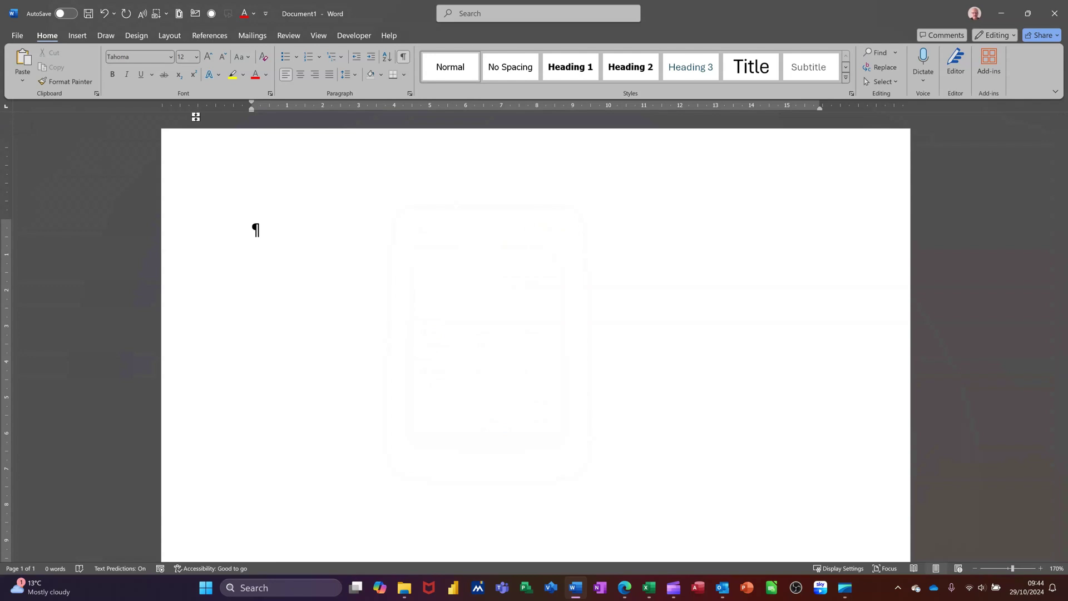
Step: Add a 5 cm left tab, tab to it and type the recipient's name, then start a new line
click(430, 109)
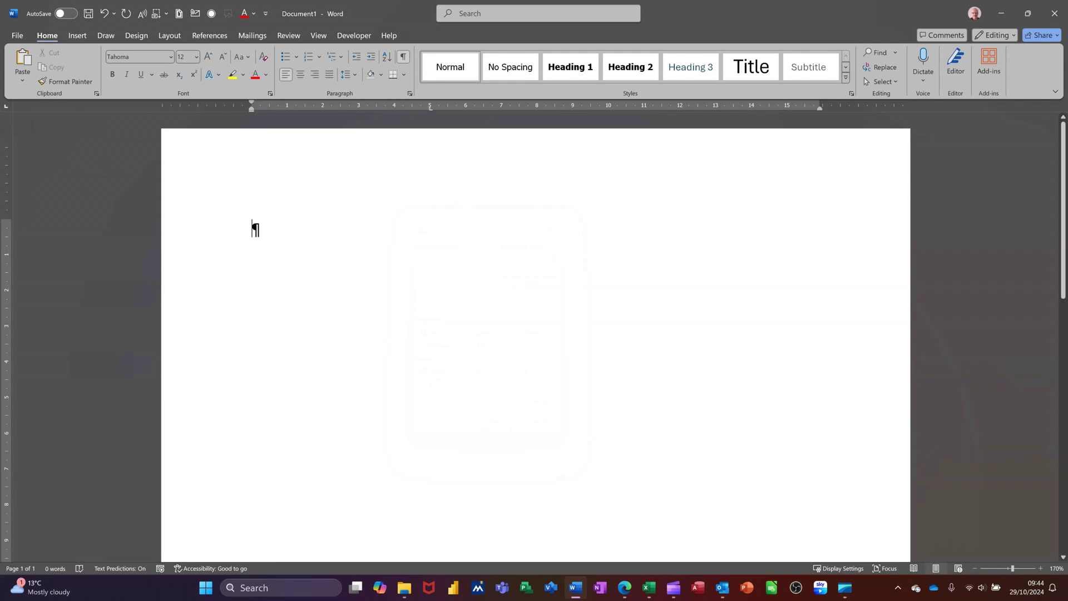
key(Tab)
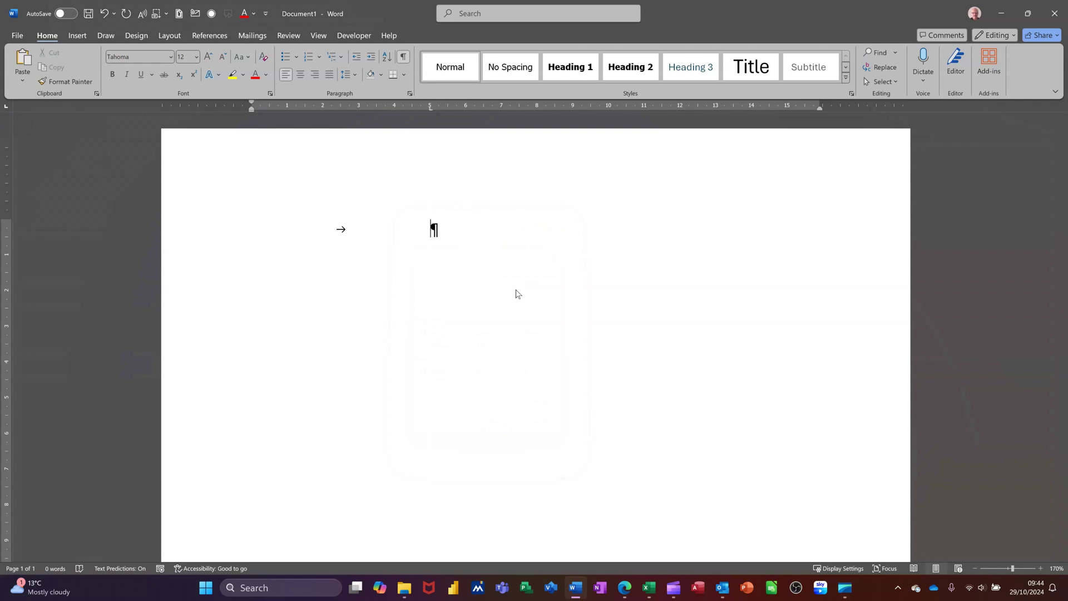
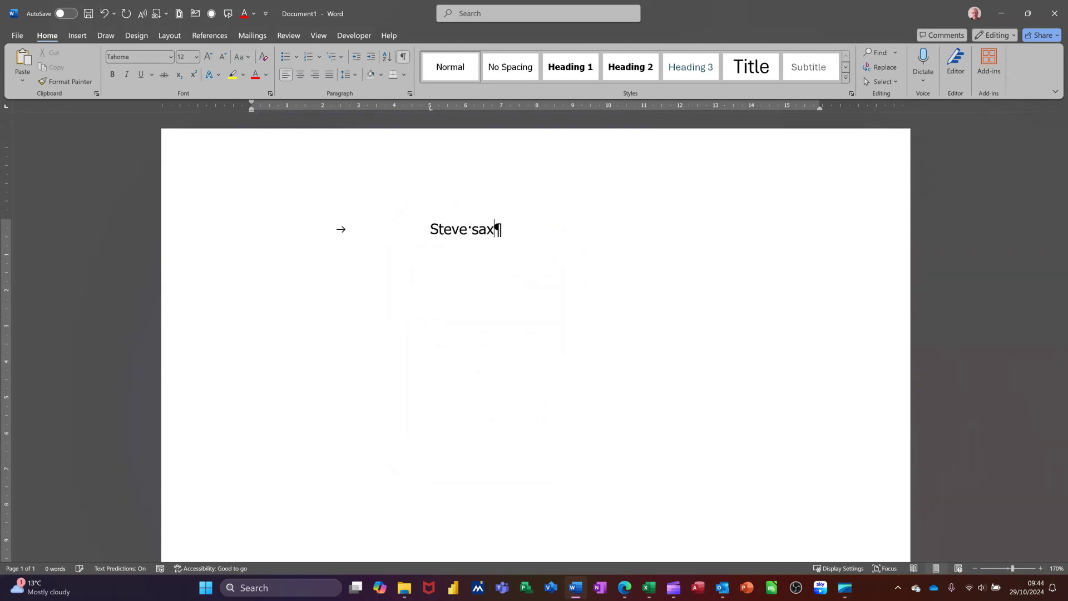
drag(429, 109, 429, 109)
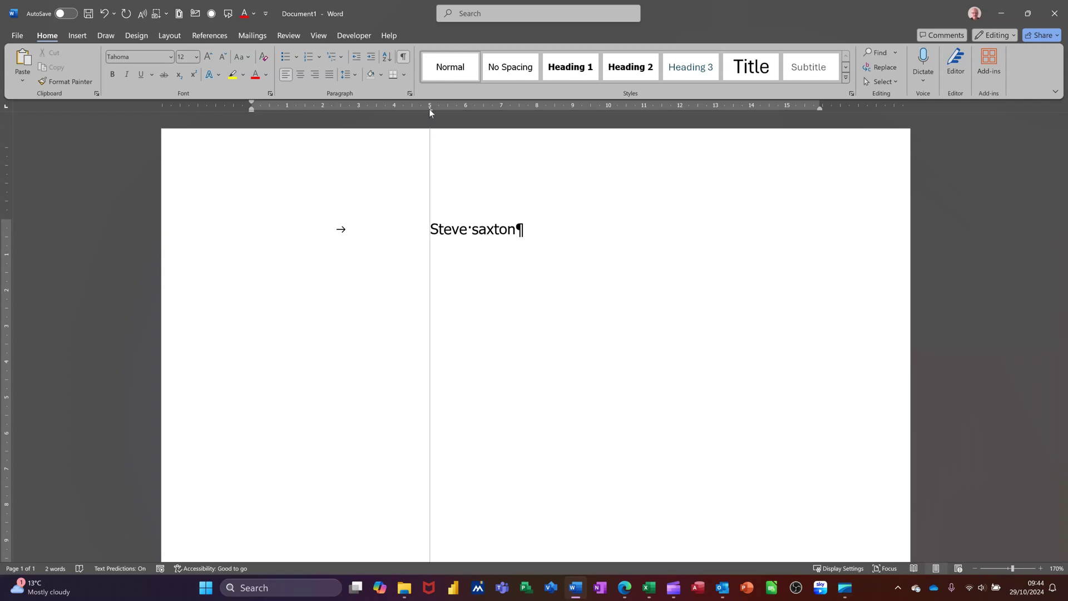
drag(429, 109, 429, 108)
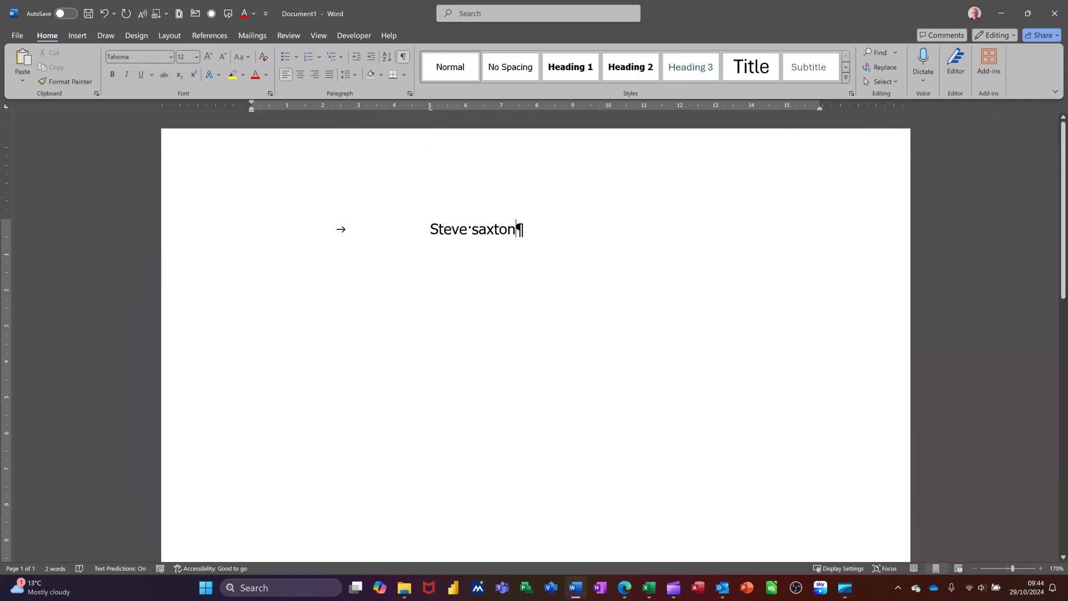
key(Return)
click(429, 109)
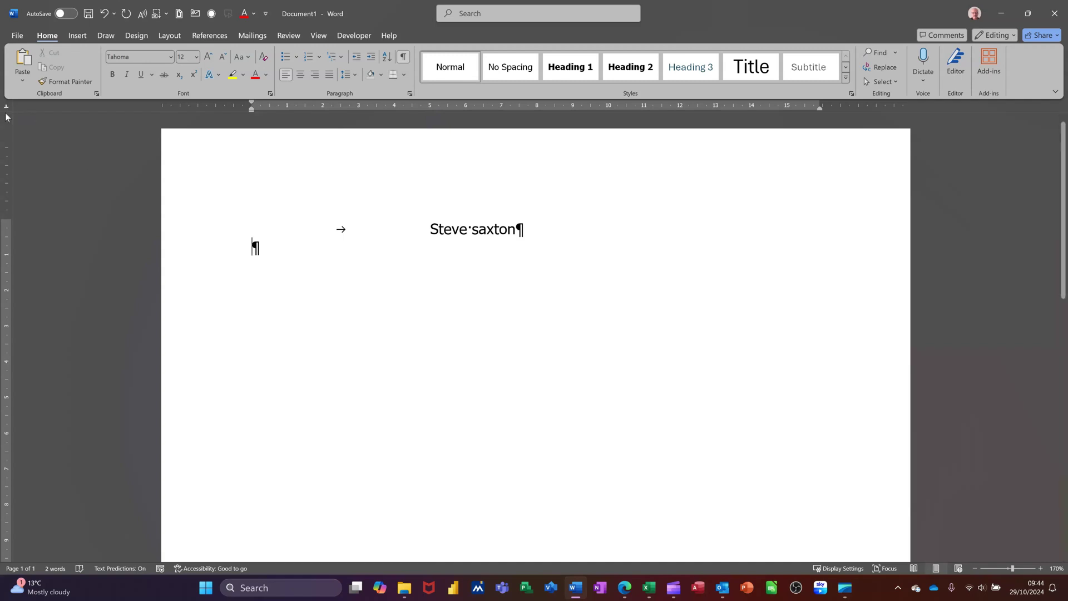
Step: Add a 5 cm centre tab, tab and type the recipient's name, then start a third line
click(431, 109)
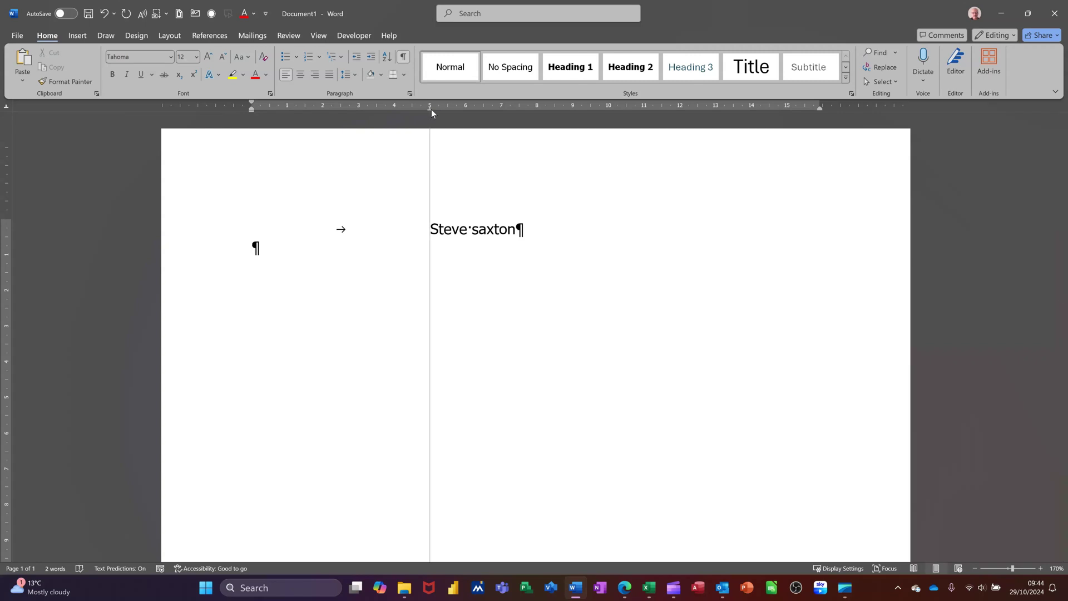
key(Tab)
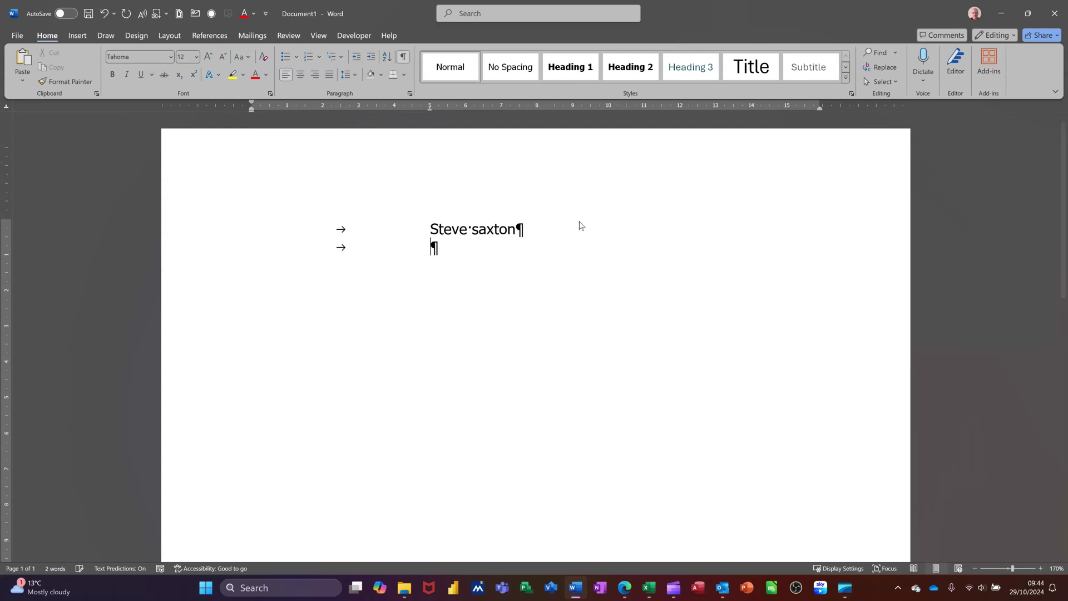
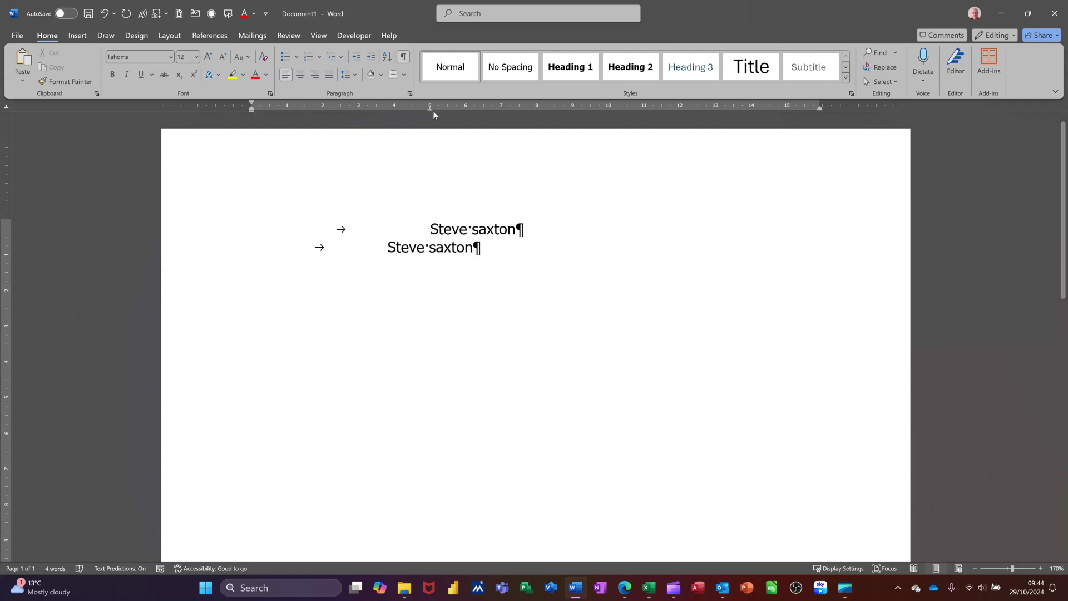
drag(428, 109, 428, 108)
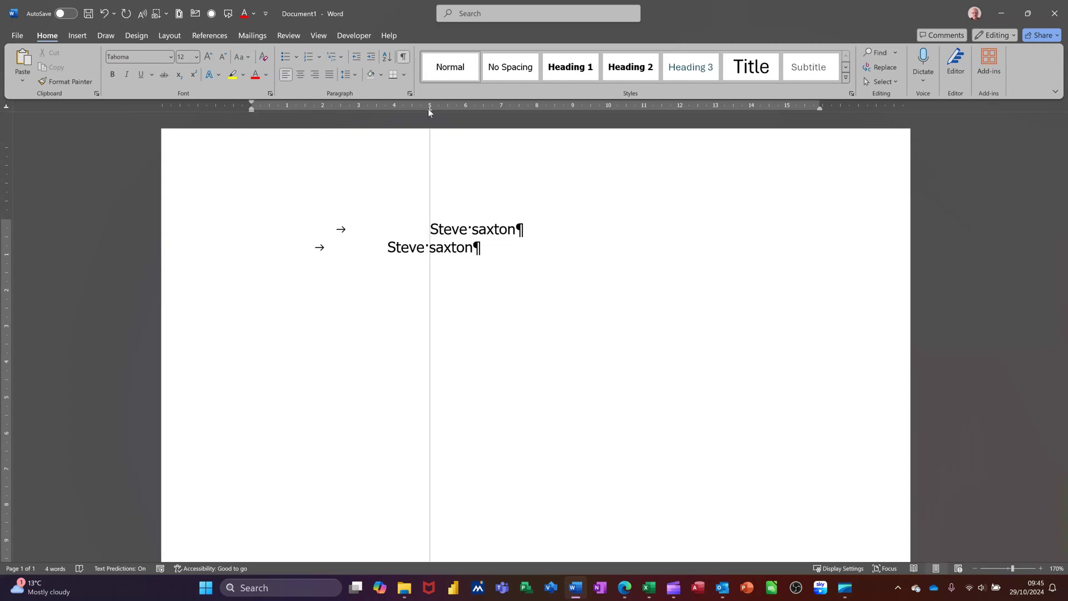
drag(429, 108, 428, 108)
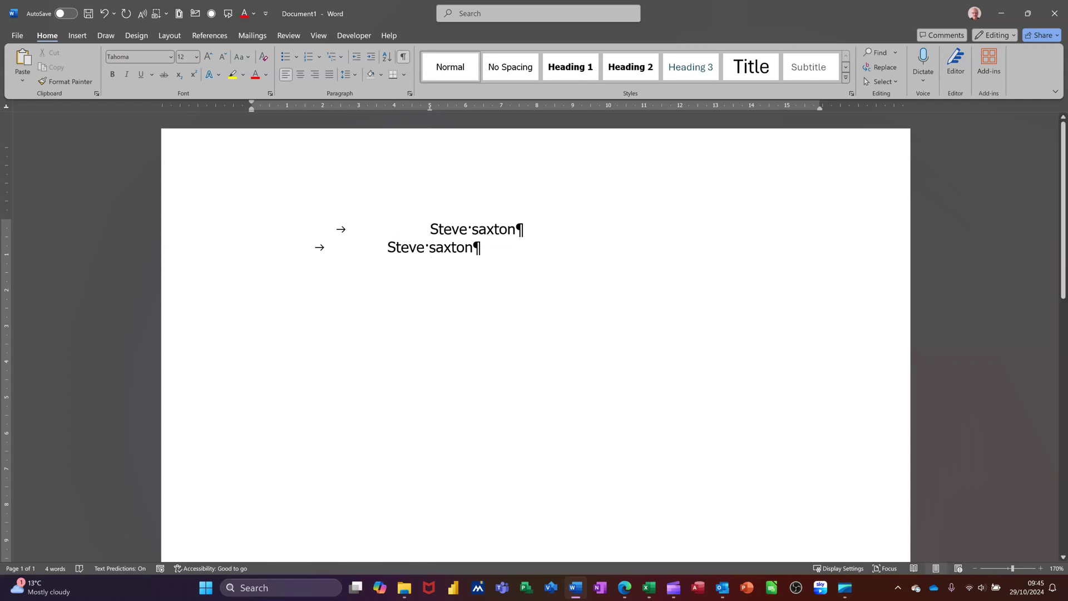
key(Return)
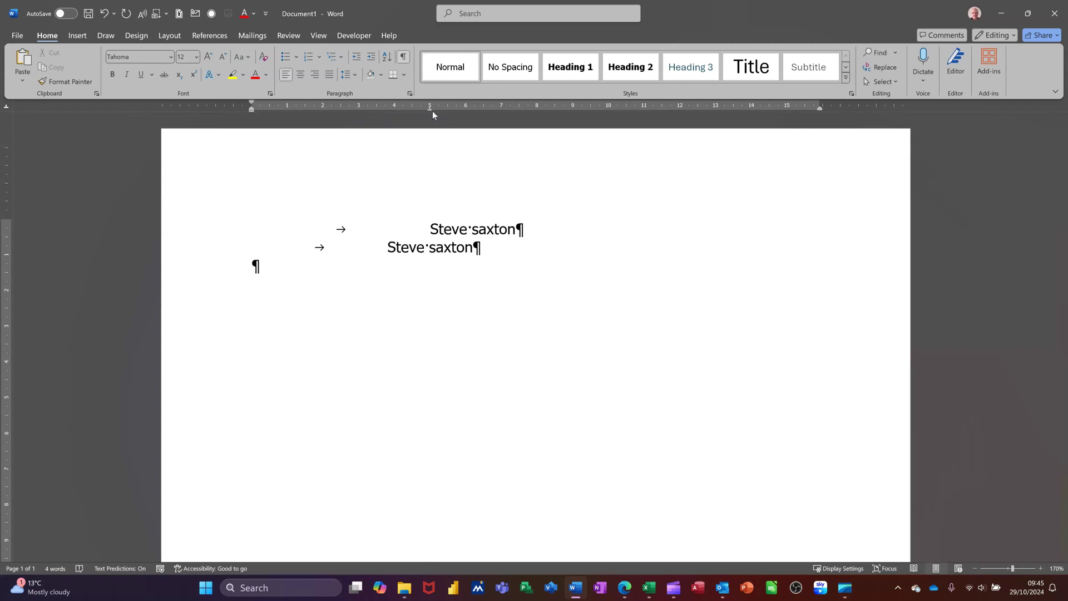
Step: Replace the inherited tab with a right tab at 5 cm and type the recipient's name ending there
drag(431, 108, 432, 145)
click(7, 106)
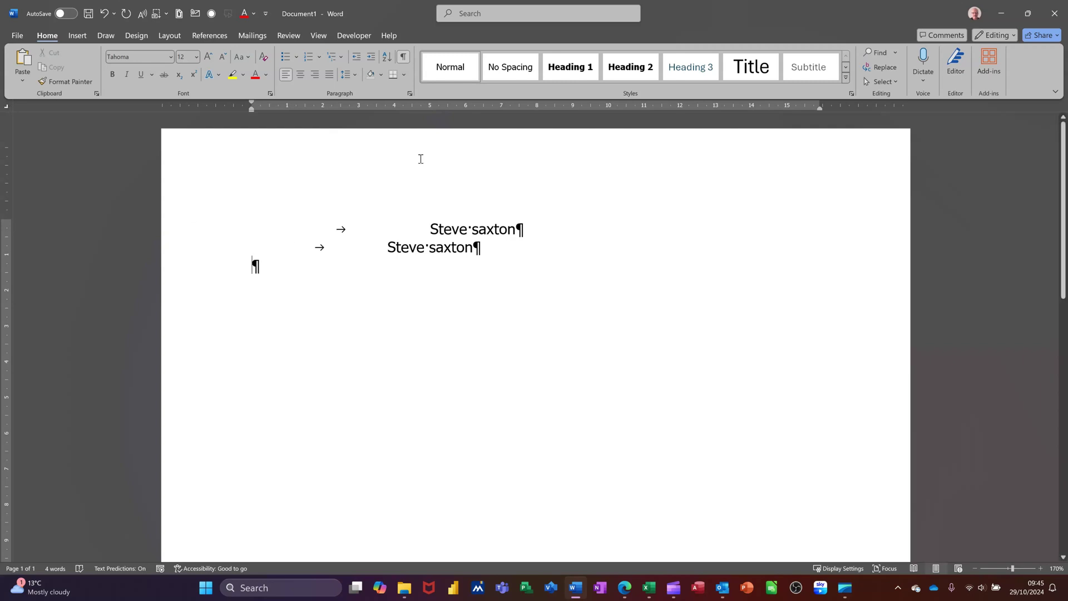
click(430, 109)
key(Tab)
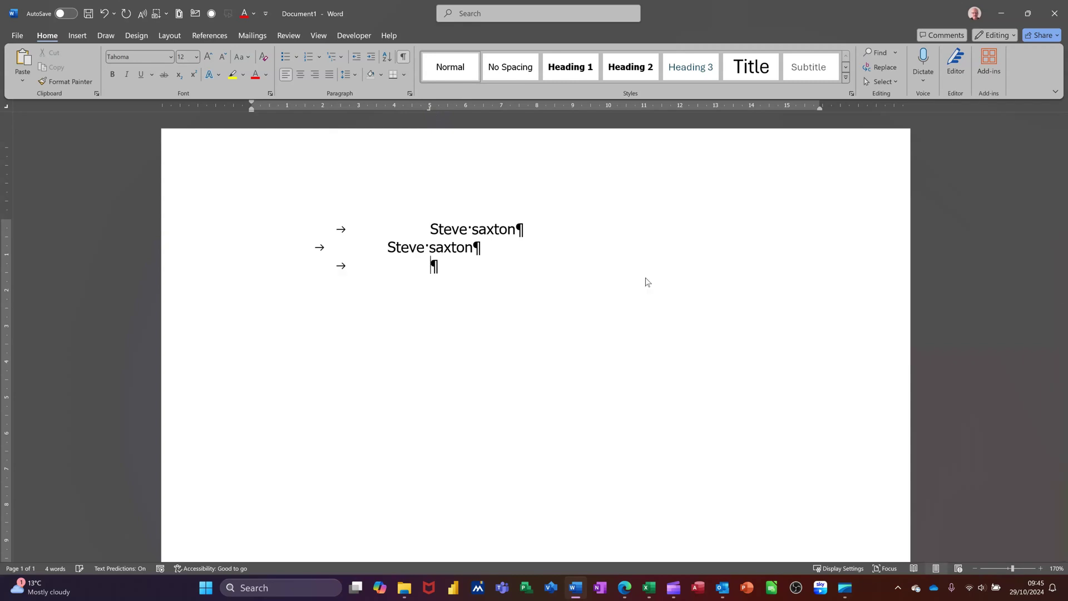
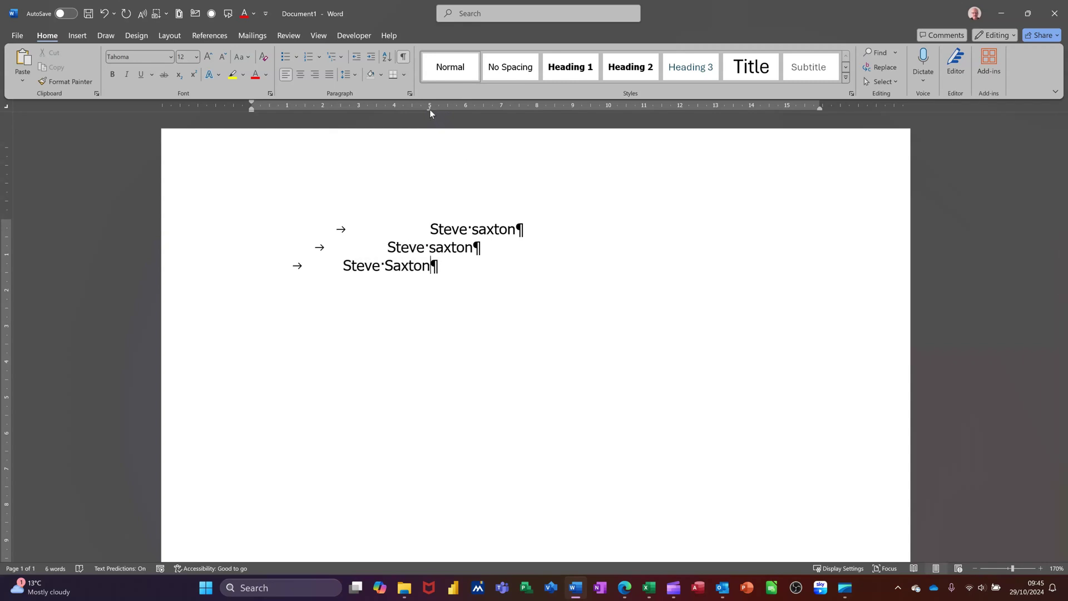
drag(430, 109, 430, 109)
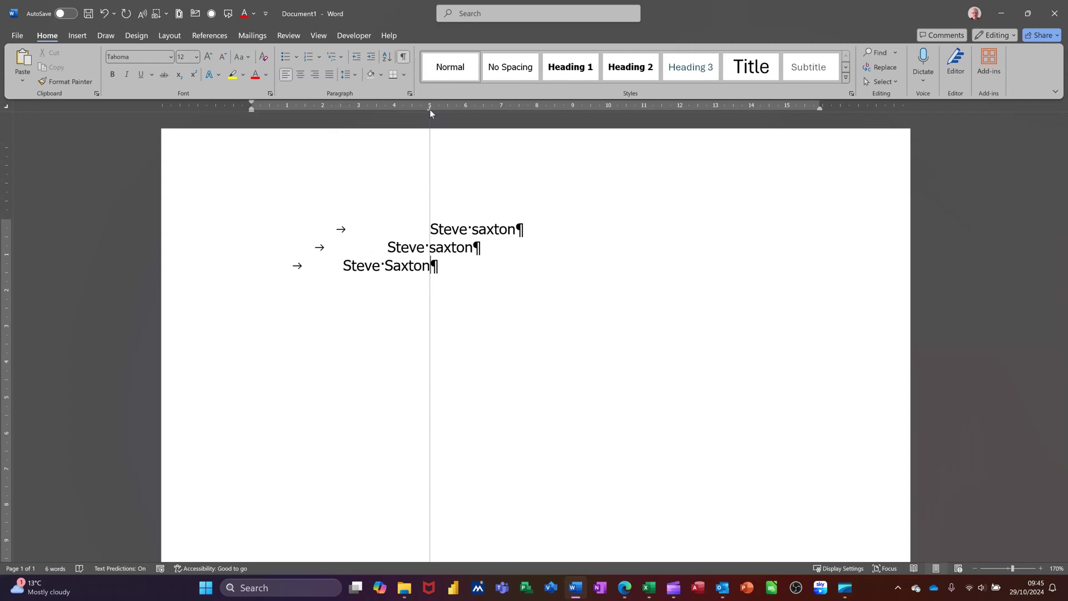
drag(429, 109, 429, 109)
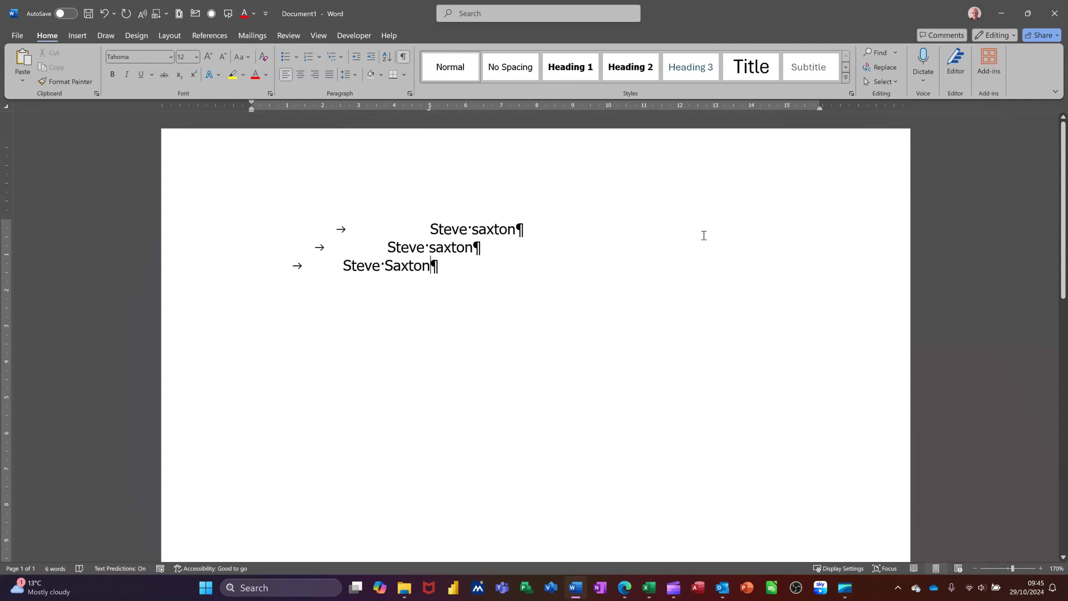
Step: In the header, restore the right tab and type the recipient's name right-aligned at the margin
double_click(705, 149)
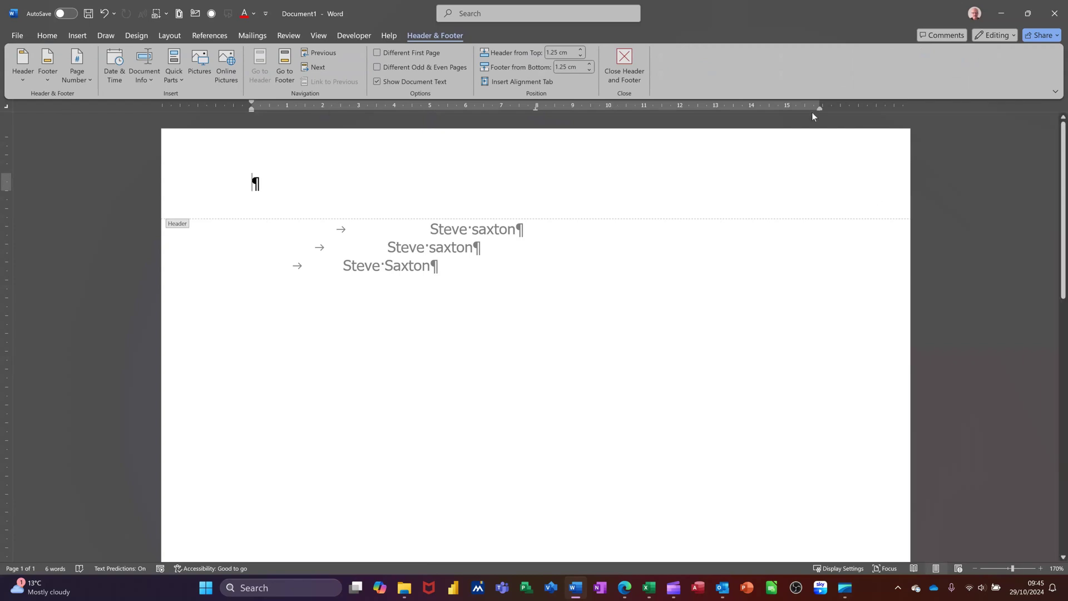
key(ctrl+z)
key(Tab)
key(Tab)
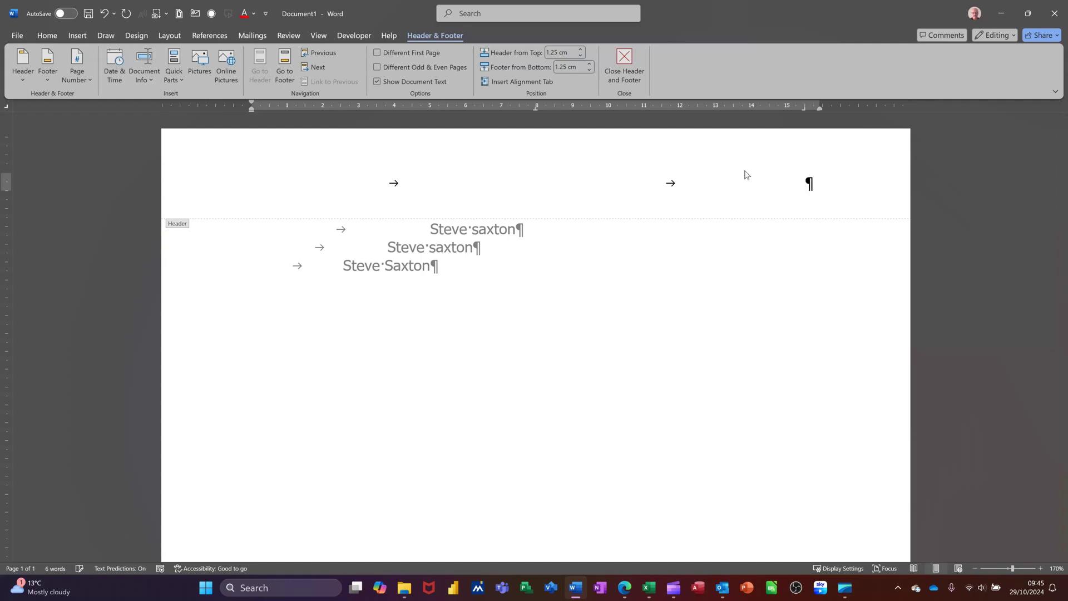
double_click(632, 268)
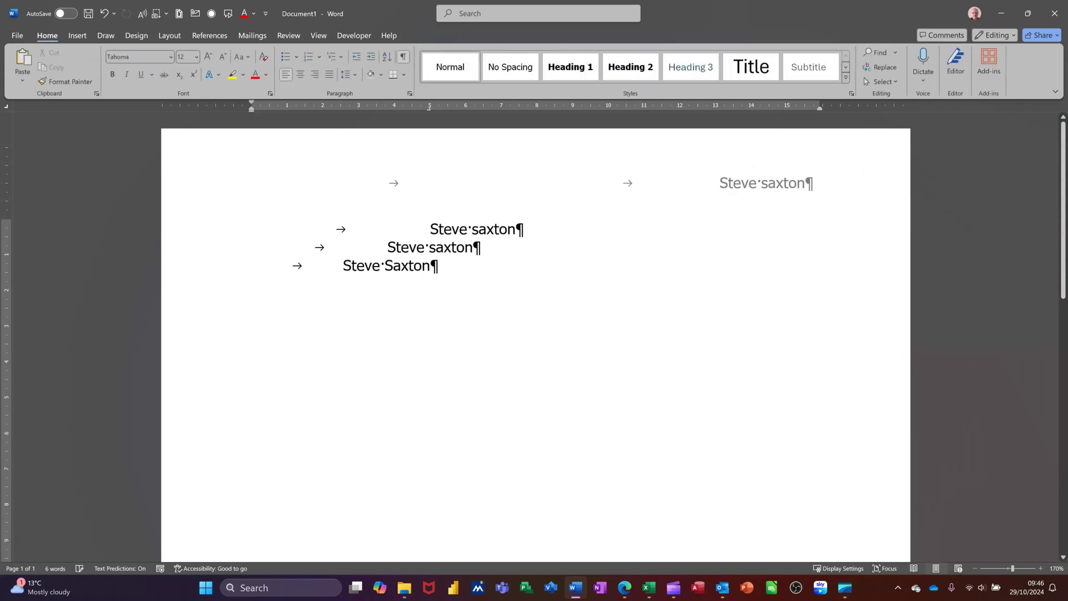
Step: Delete the name lines and type 12.90 at the 12 cm decimal tab
key(ctrl+a)
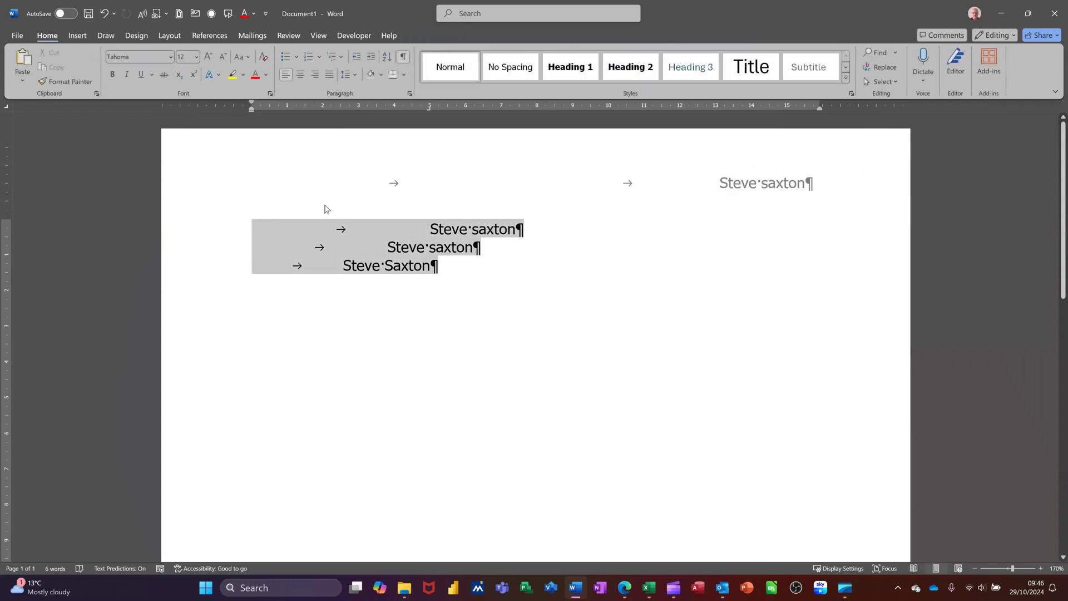
key(Delete)
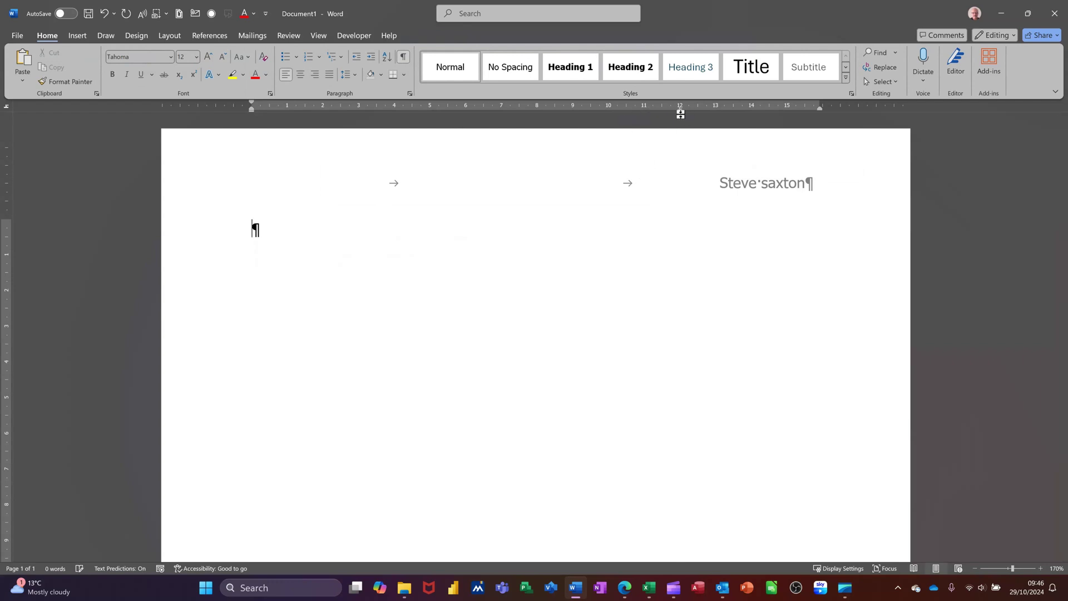
key(Tab)
text(12.)
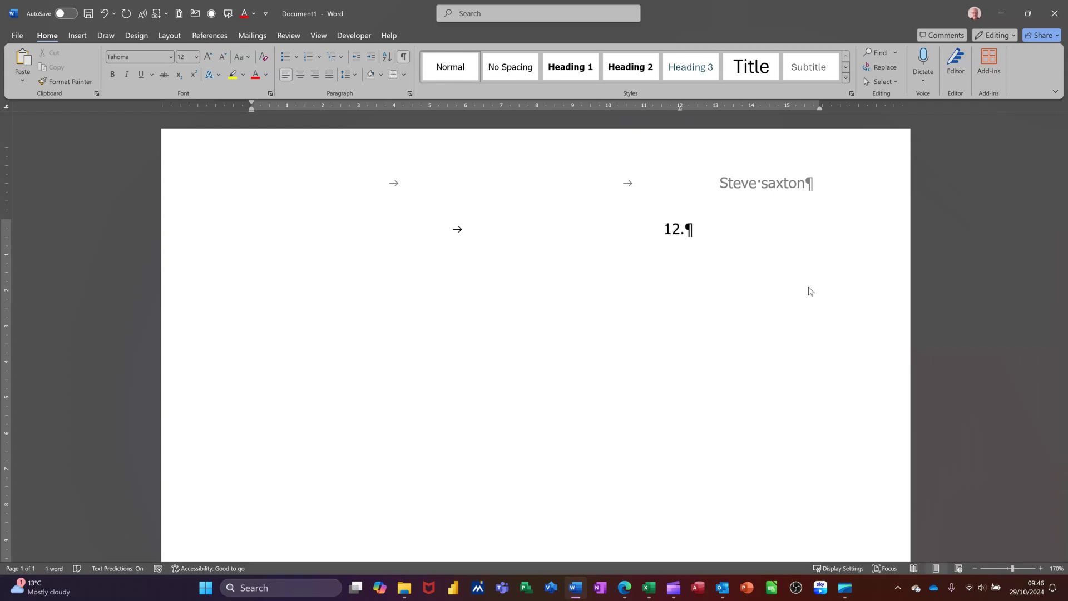
text(90)
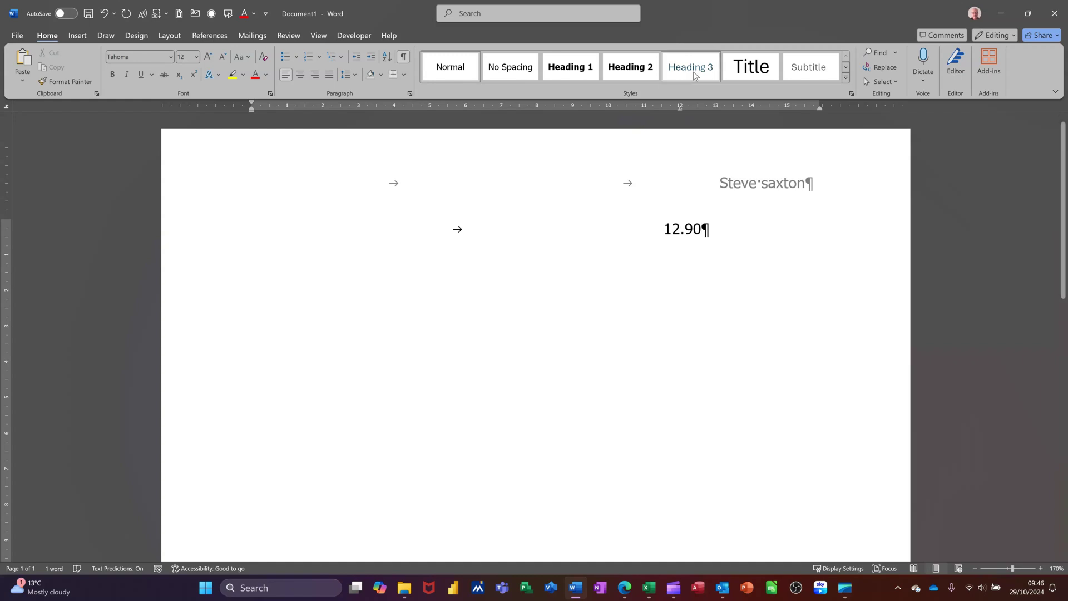
drag(679, 109, 679, 109)
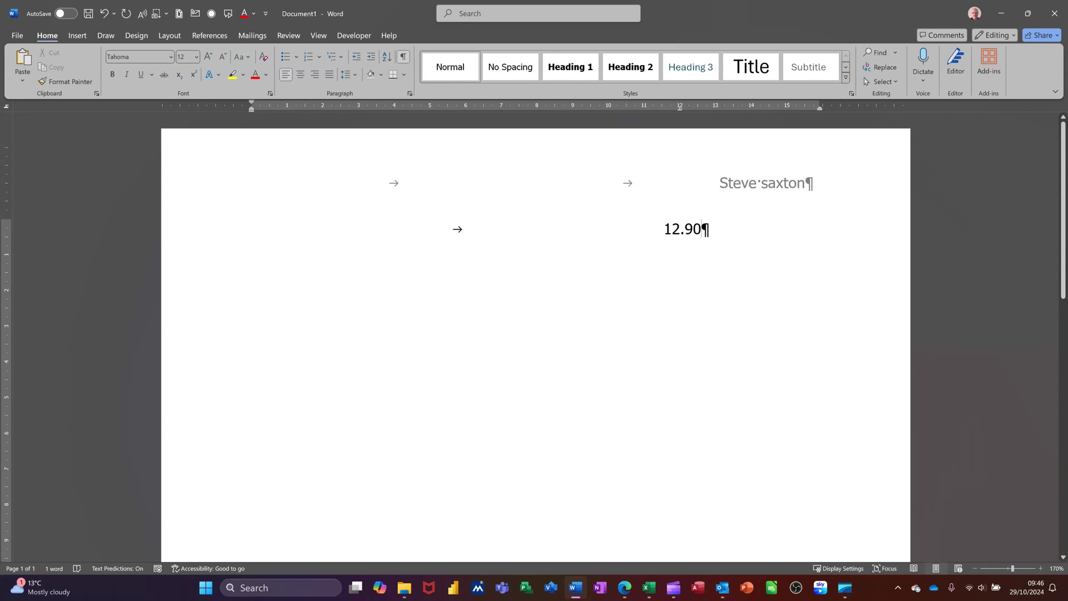
Step: Add 1.23, 234.78 and 1.78 on new lines, each aligned on the decimal tab
key(Return)
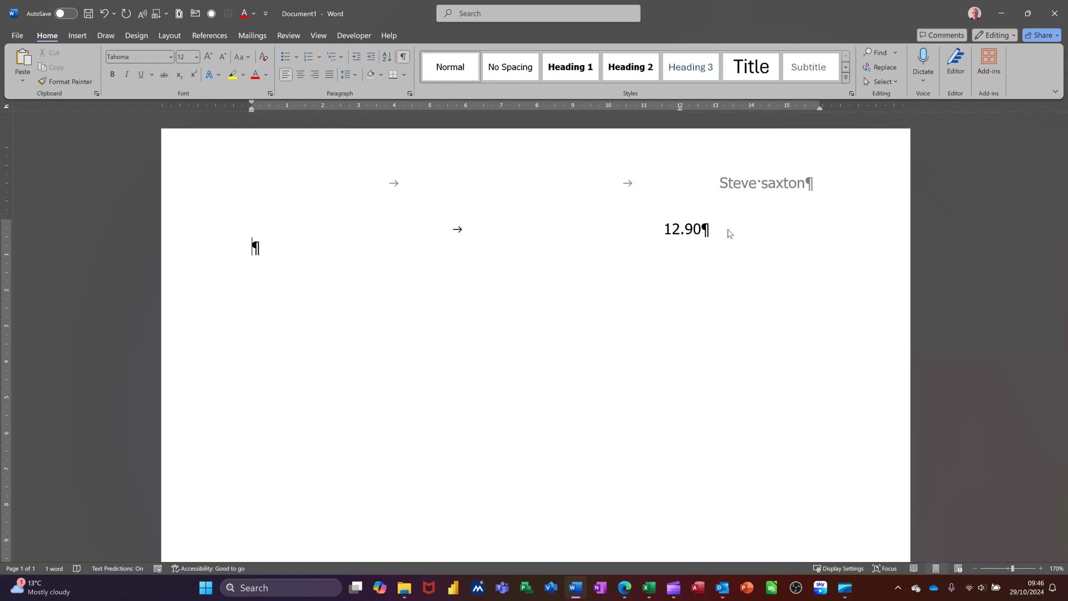
key(Tab)
text(1.2)
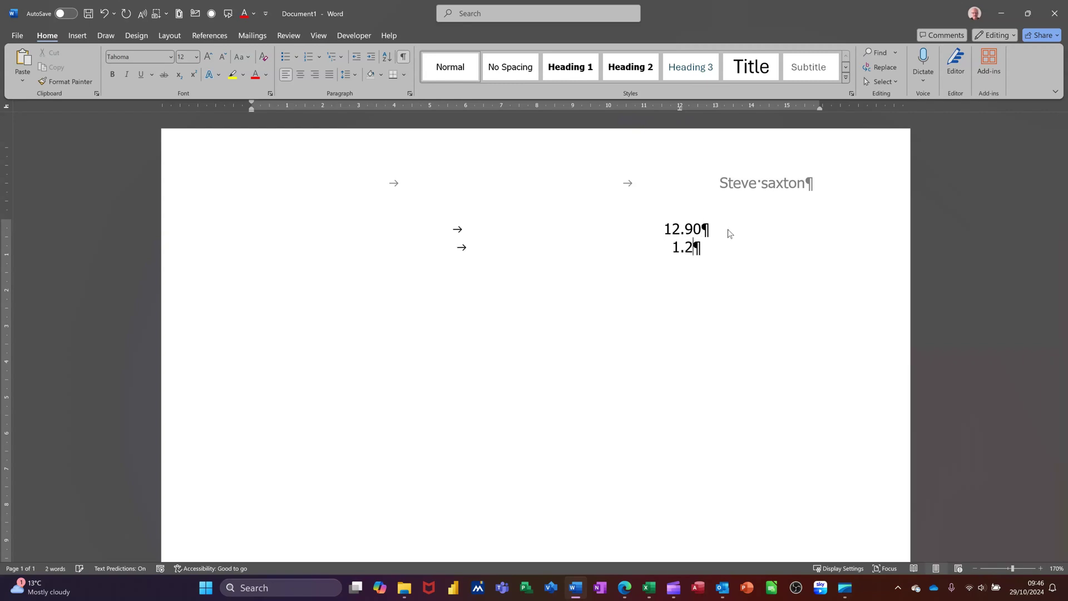
text(3)
key(Return)
key(Tab)
text(234.78)
key(Return)
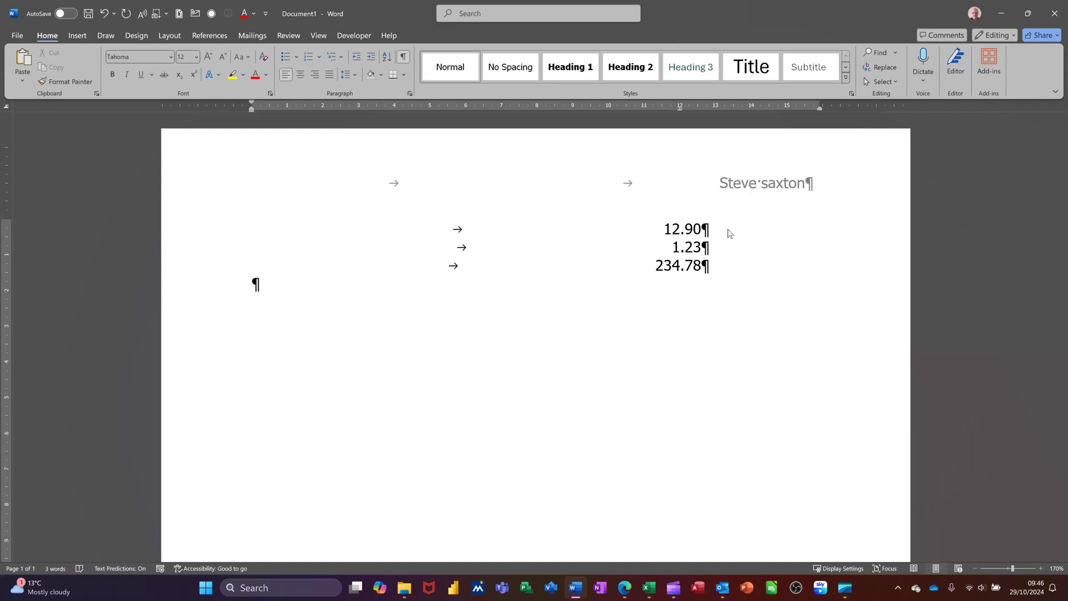
key(Tab)
text(1.78)
key(Return)
Step: Hide the formatting marks and set a tab stop at 4 cm
click(405, 59)
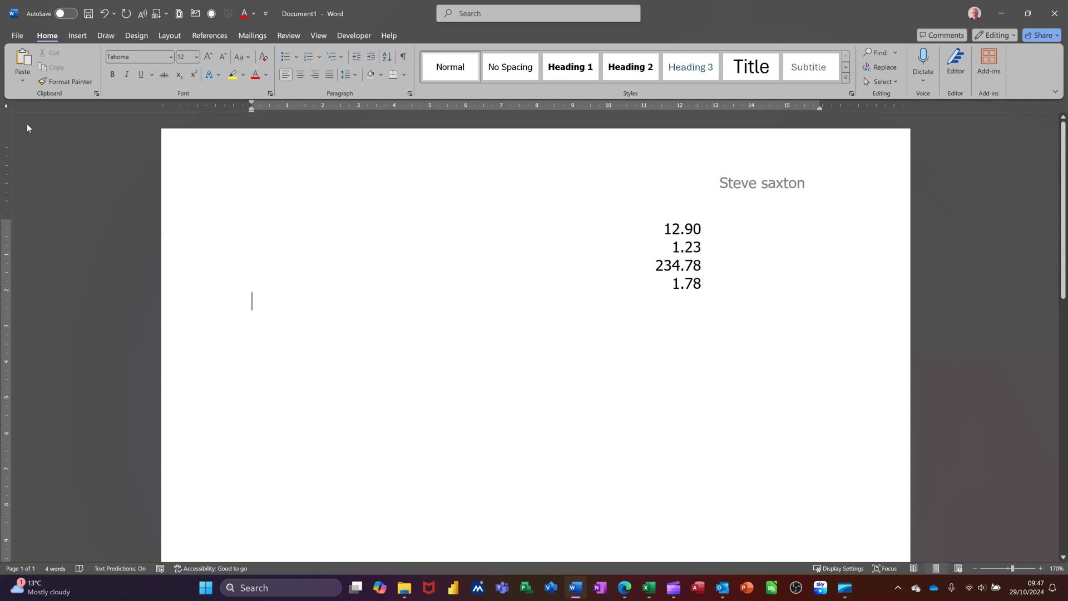
click(396, 108)
key(Tab)
key(Tab)
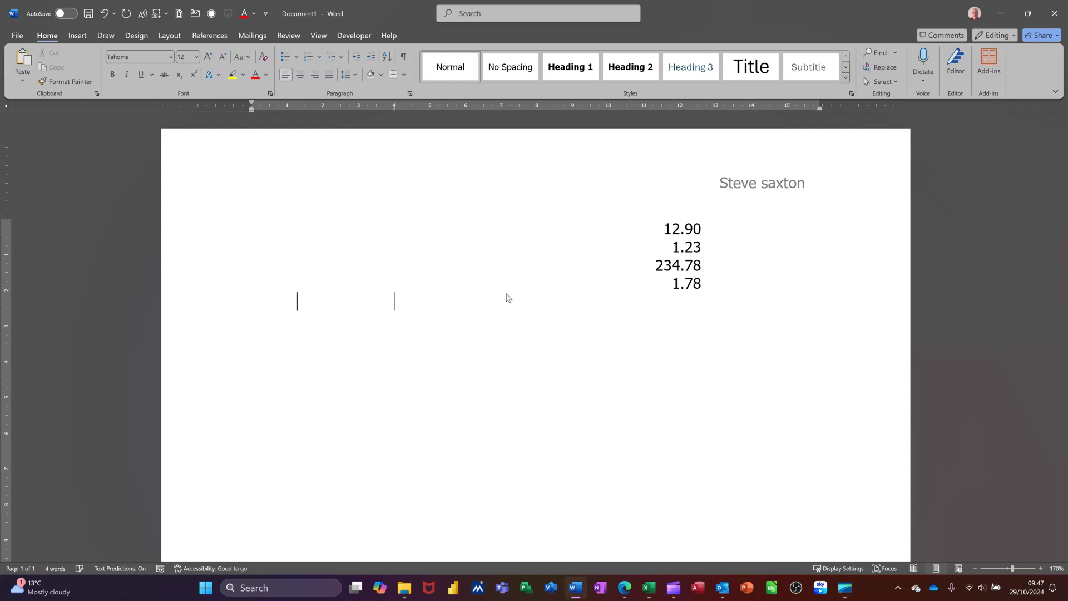
key(Tab)
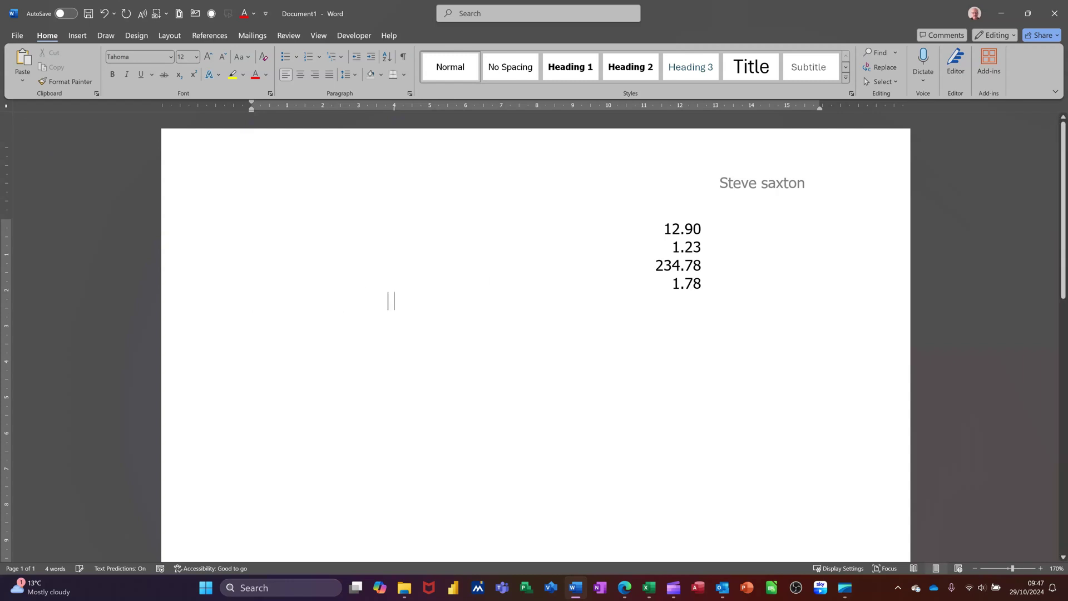
Step: Add bar tabs at 6, 7.25 and 8.75 cm and extend them down several new lines
click(7, 107)
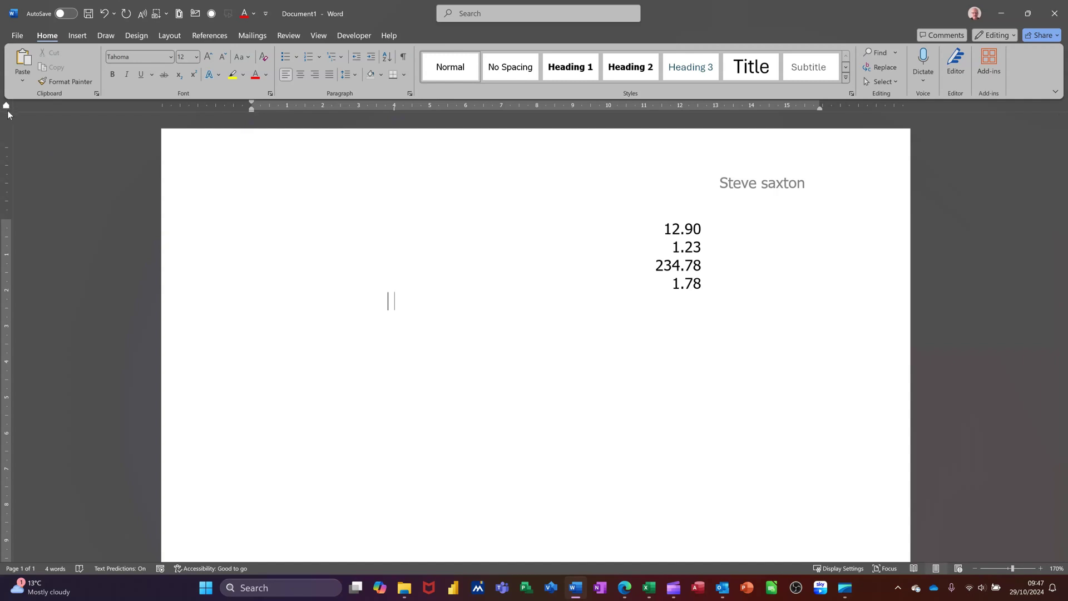
click(8, 111)
click(466, 109)
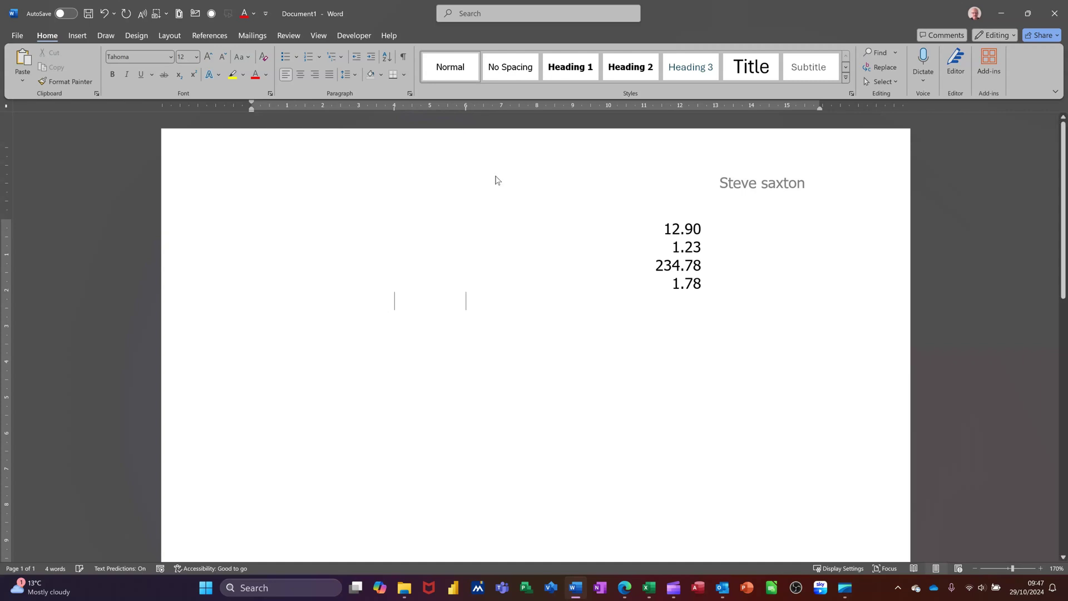
key(Tab)
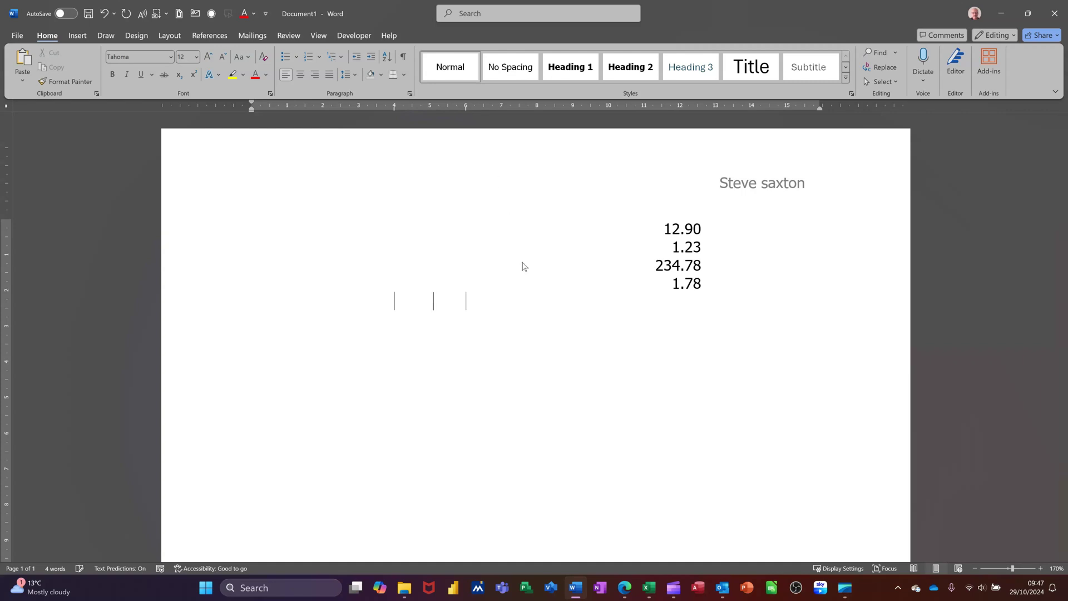
click(510, 109)
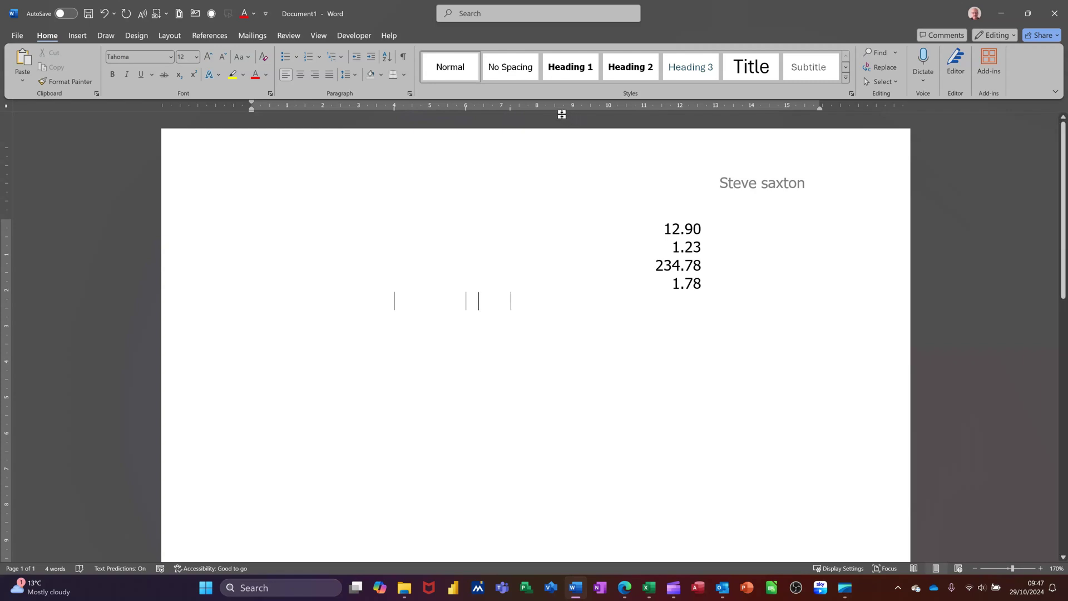
click(564, 109)
key(Return)
key(Return)
key(Return)
key(Return)
key(Return)
key(Return)
key(Return)
key(Return)
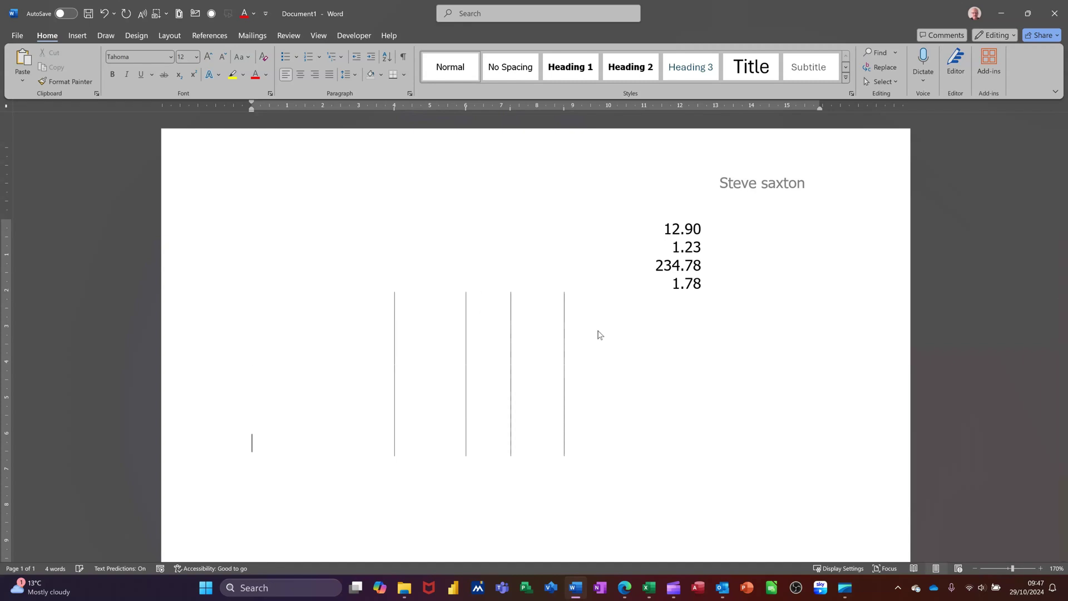
key(Return)
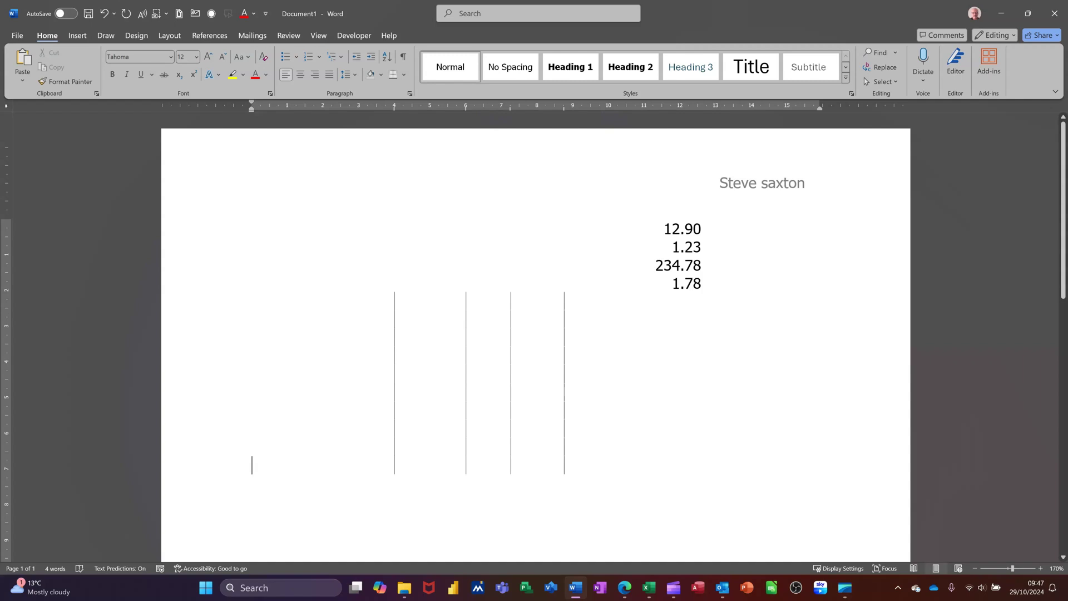
key(shift+Up)
key(shift+Up)
key(shift+Up)
key(shift+Up)
key(shift+Up)
key(shift+Up)
key(shift+Up)
key(shift+Up)
key(shift+Up)
key(shift+Up)
key(shift+Up)
key(shift+Up)
key(shift+Up)
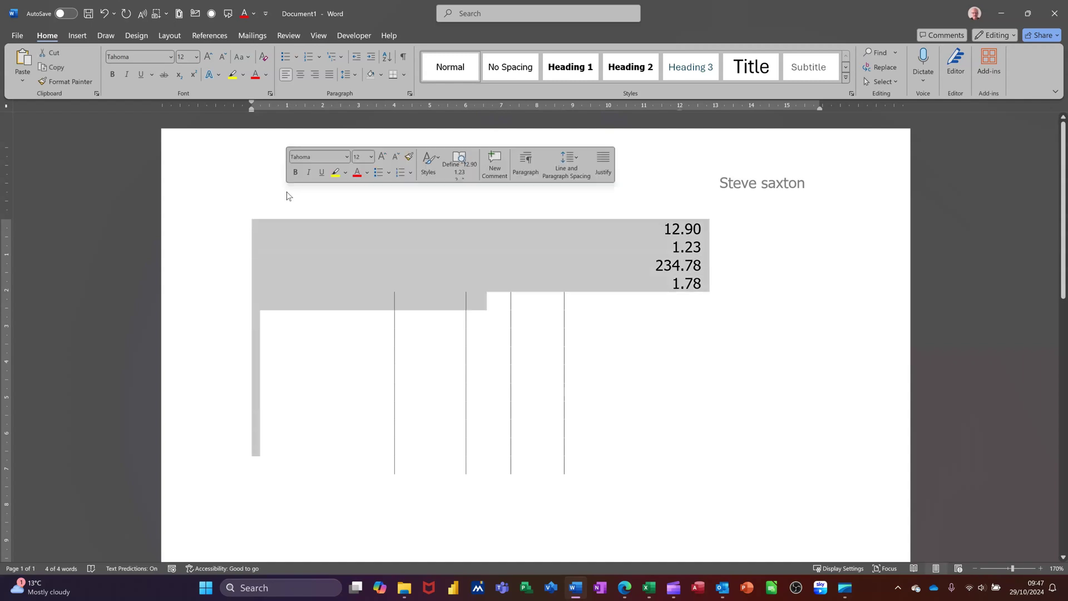
Step: Delete the selected figures and clear all tab stops in the Paragraph Tabs dialog
key(BackSpace)
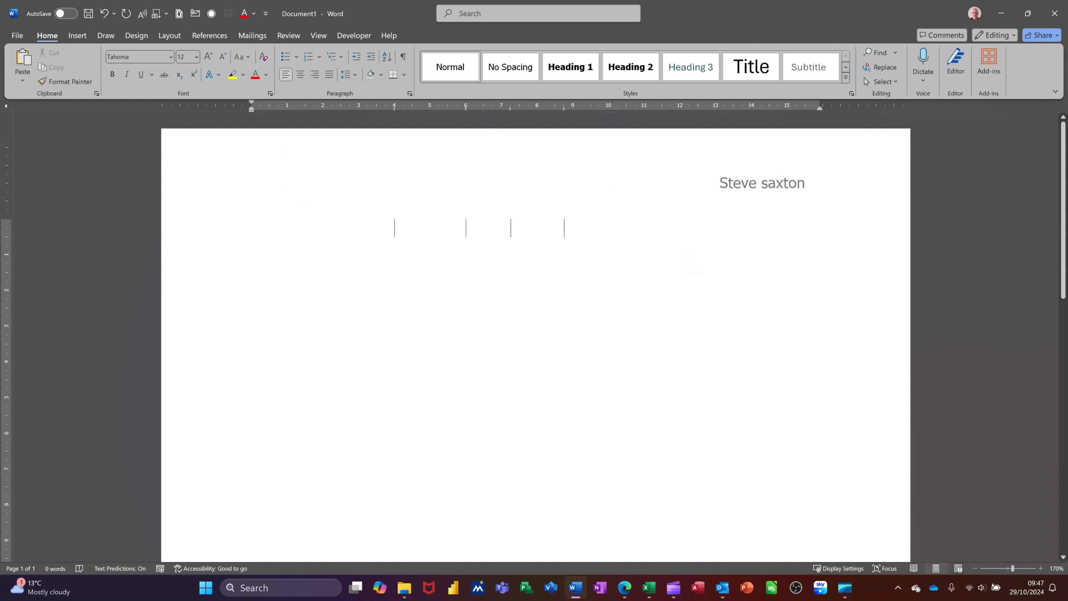
click(409, 95)
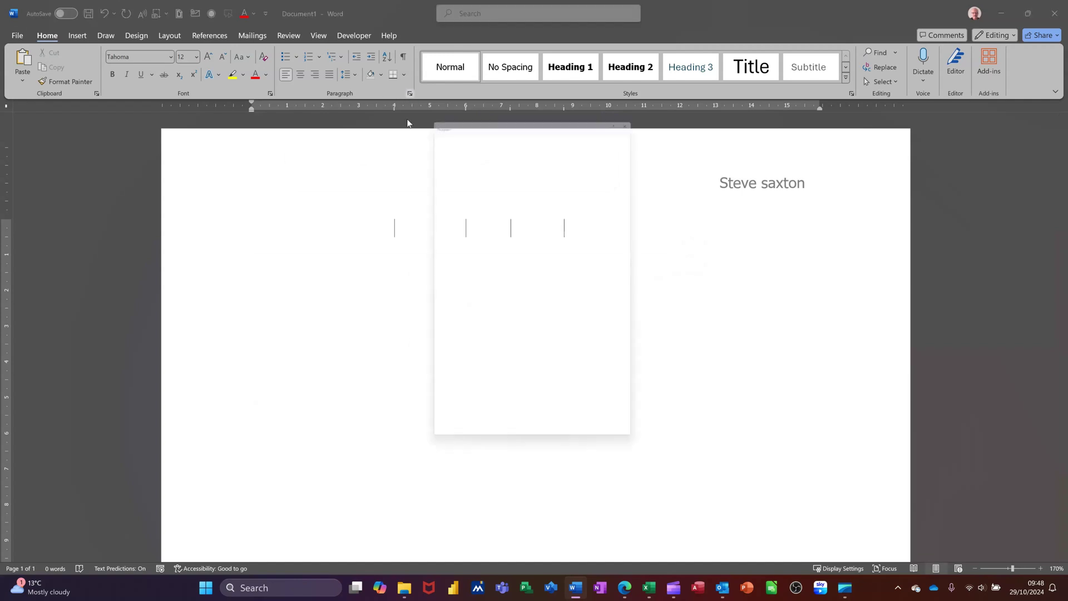
click(446, 444)
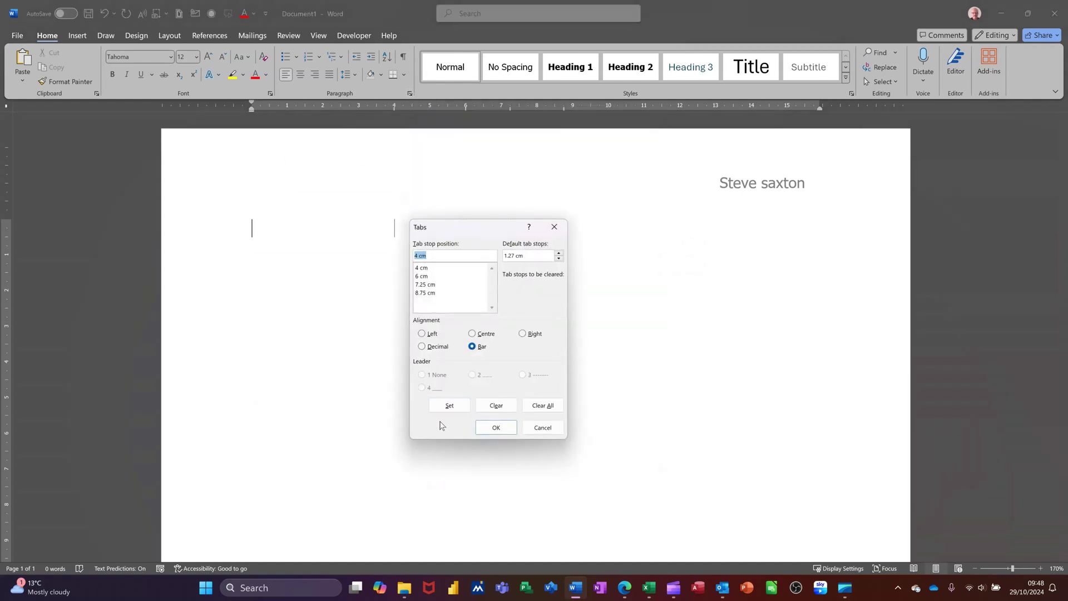
click(537, 403)
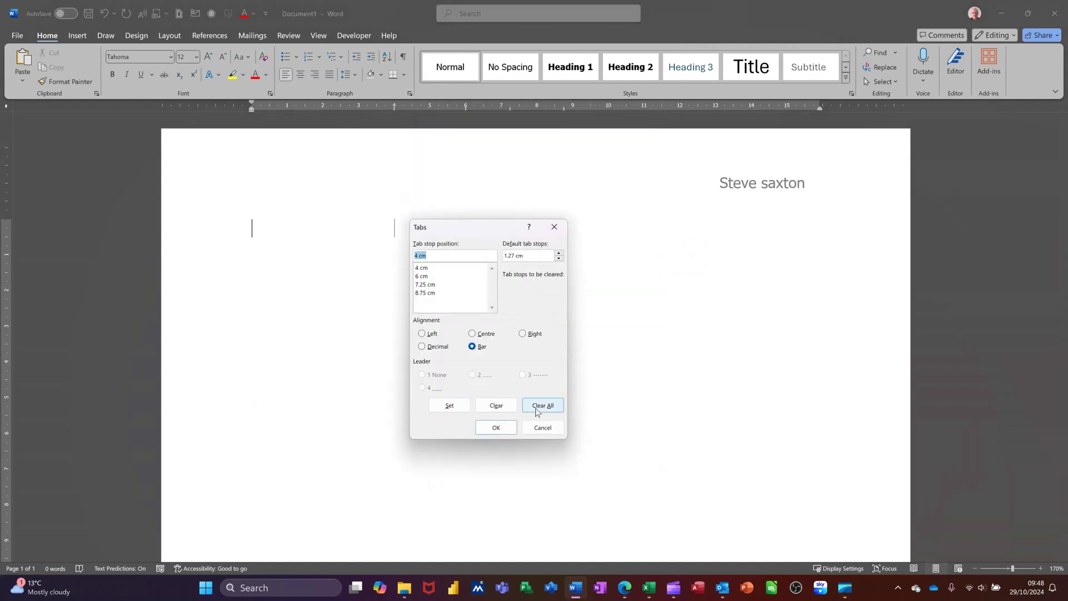
click(494, 431)
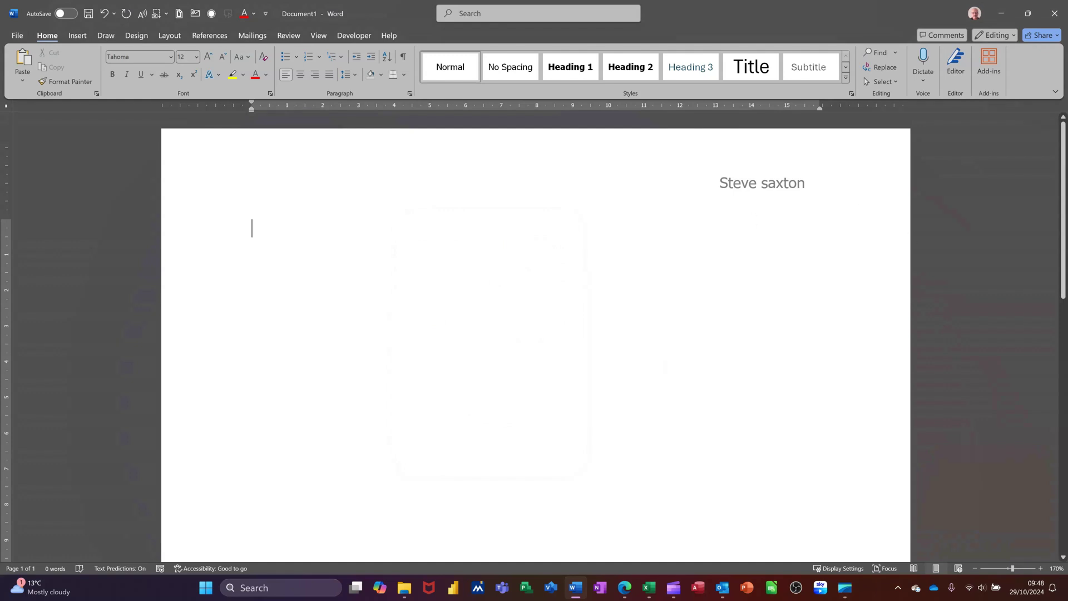
Step: Tab across and type the recipient's name, removing one tab so it fits on one line
key(Tab)
key(Tab)
key(Tab)
key(Tab)
key(Tab)
key(Tab)
key(Tab)
key(Tab)
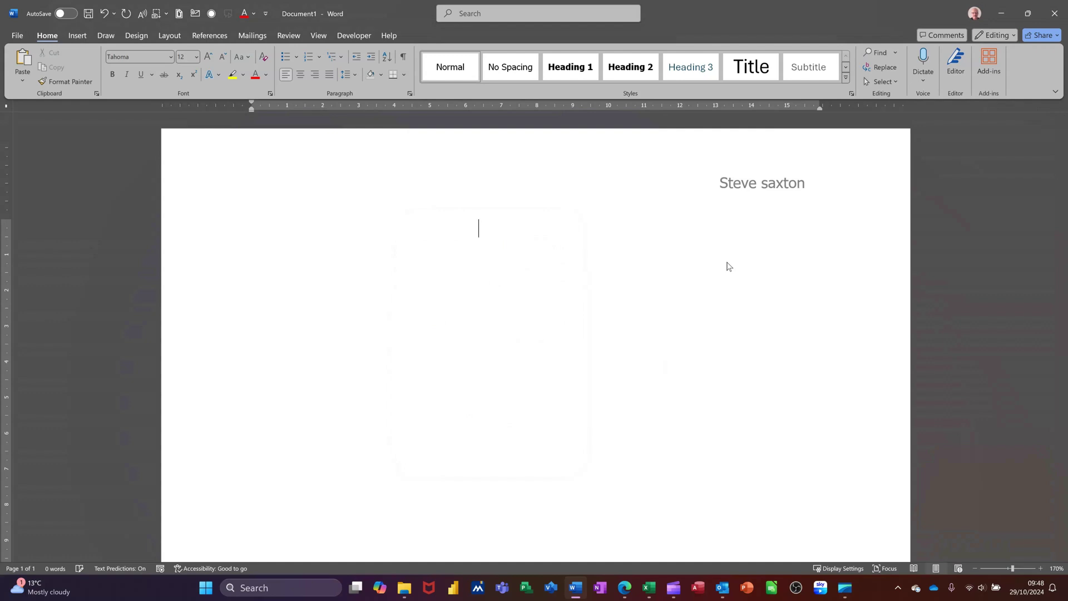
key(Tab)
key(Tab)
key(Tab)
text(MR)
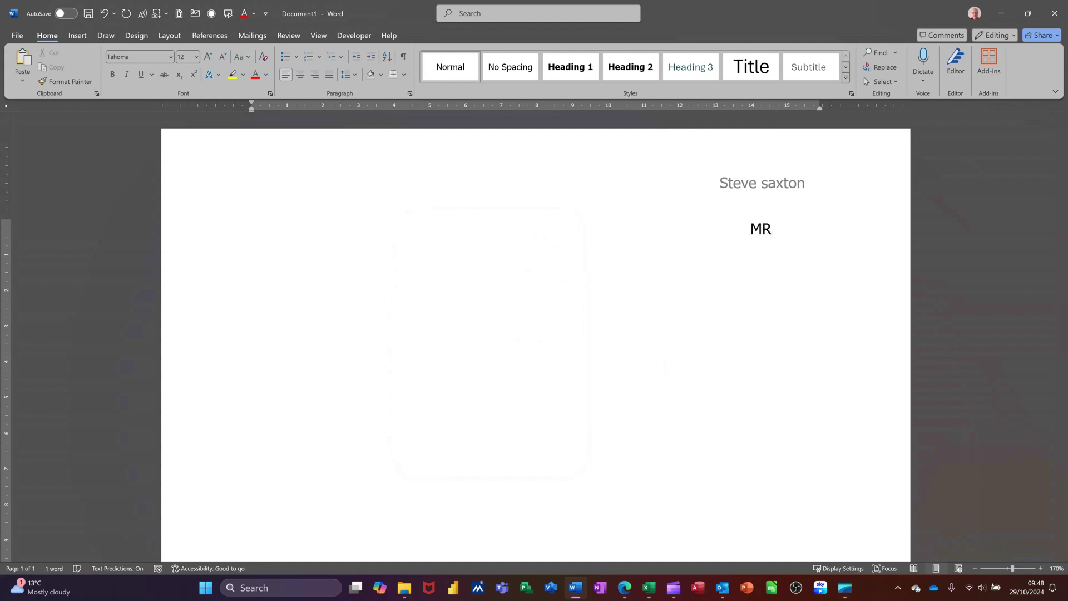
key(BackSpace)
text(r S Sax)
text(ton)
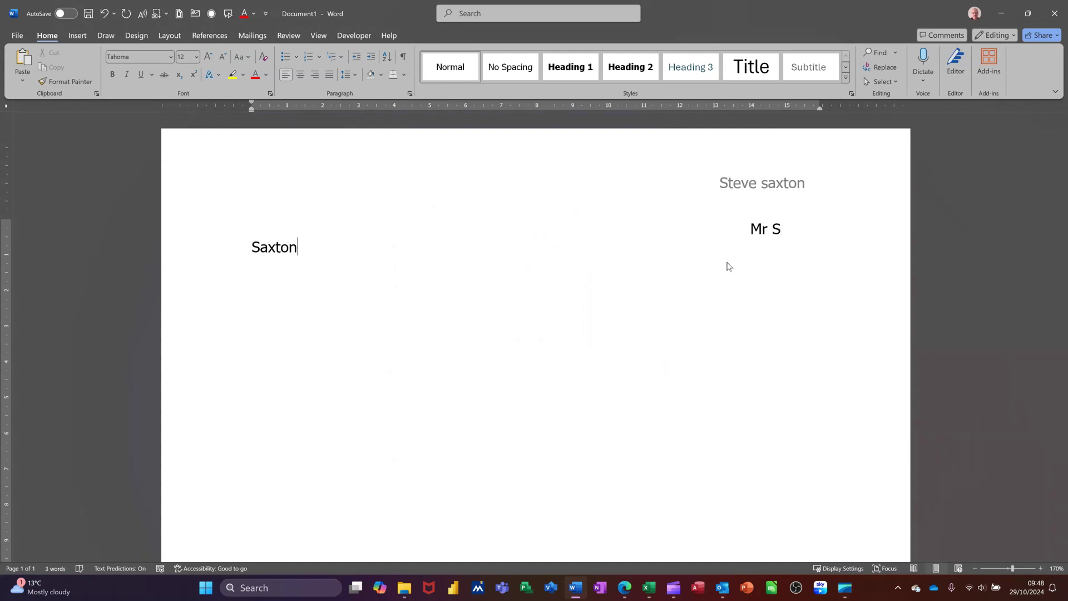
click(748, 230)
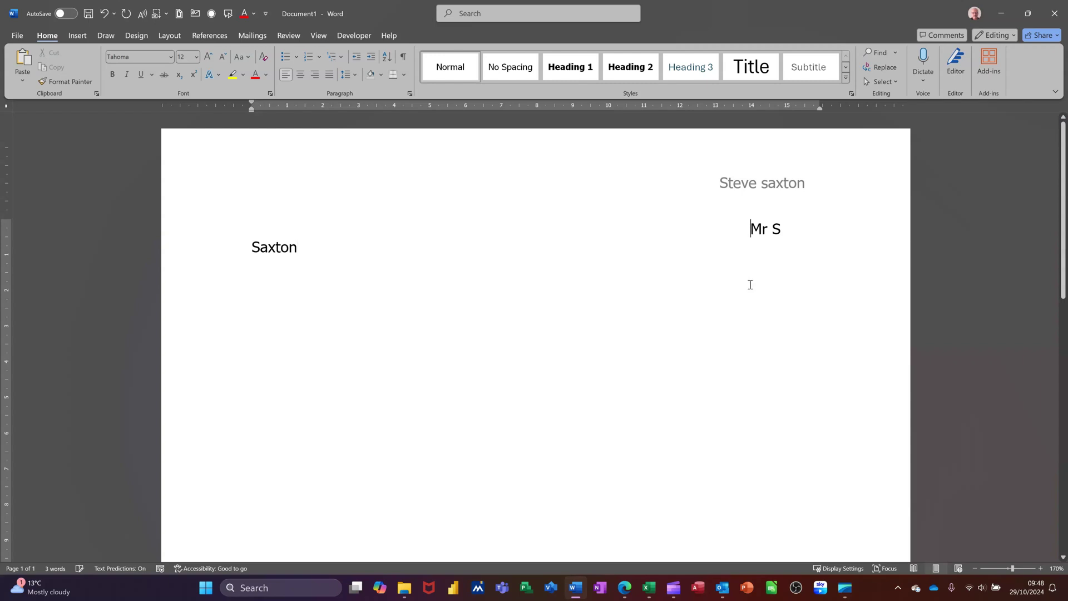
key(BackSpace)
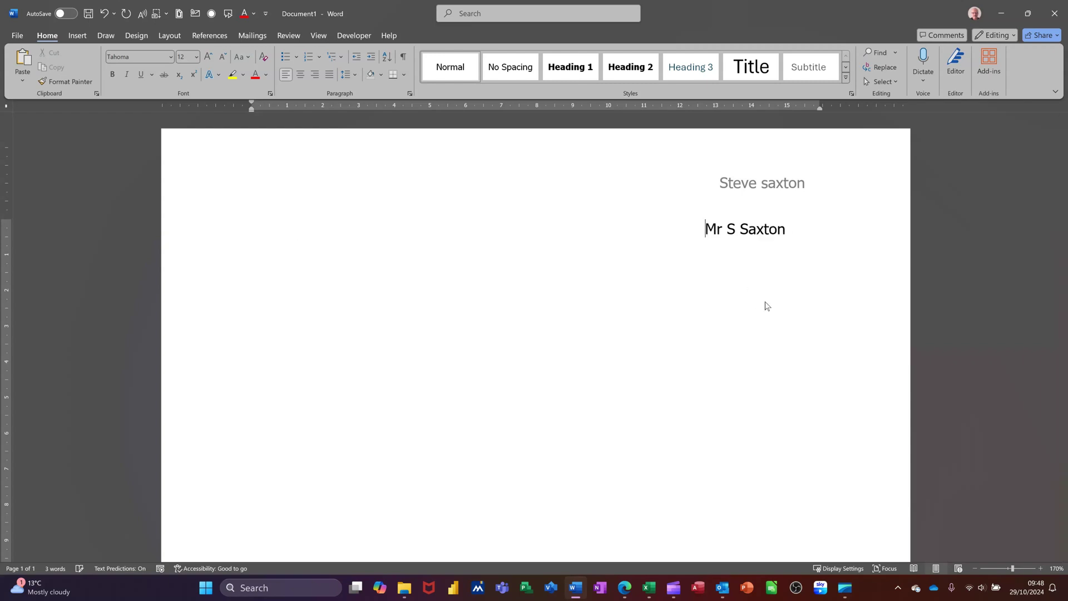
Step: Add the street address on a new line tabbed under the name, then start another tabbed line
click(814, 237)
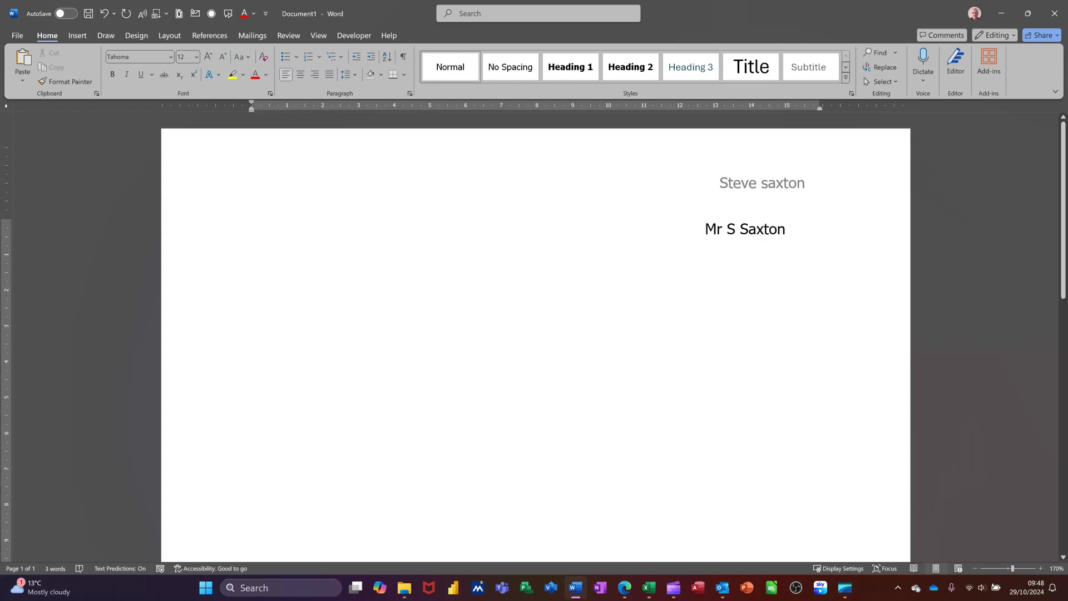
key(Return)
key(Tab)
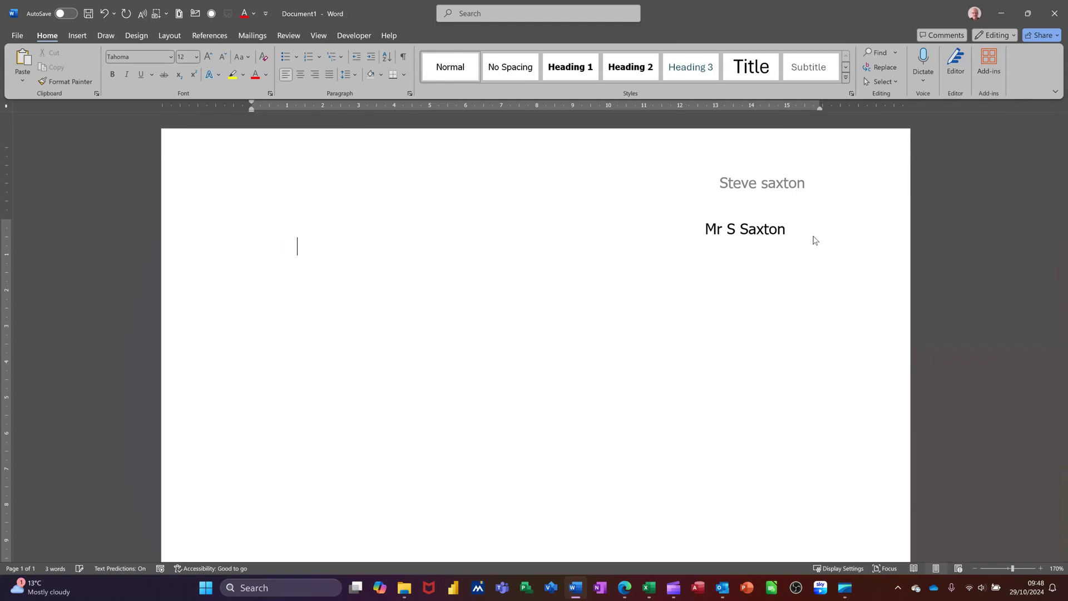
key(Tab)
key(Tab)
key(Tab)
key(Tab)
key(Tab)
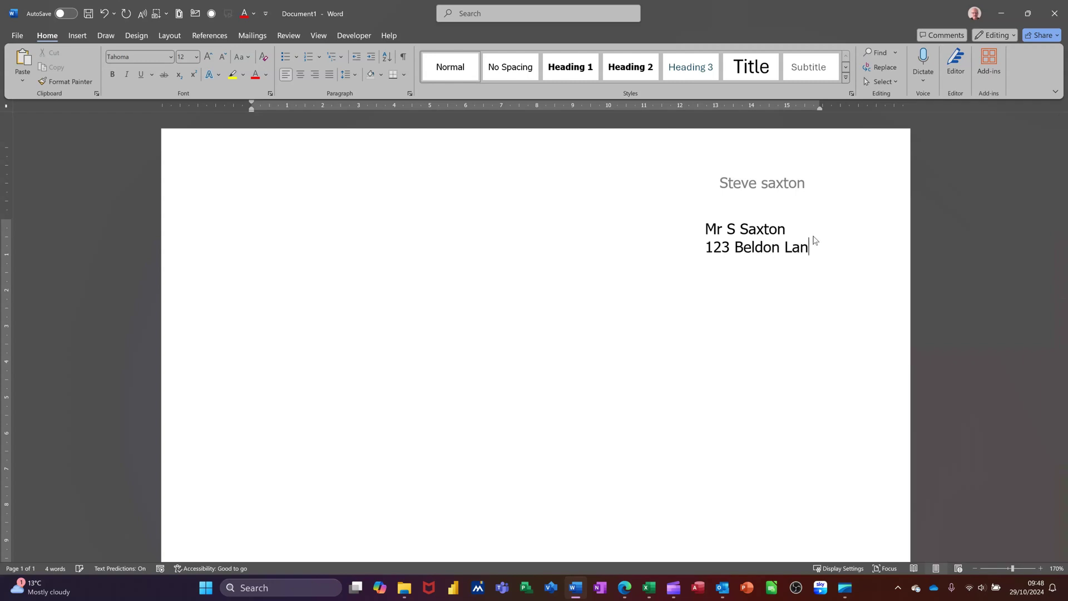
key(Return)
key(Tab)
key(Tab)
Step: Show formatting marks, type test characters to reveal wrapping, then delete the tabbed address block
click(404, 58)
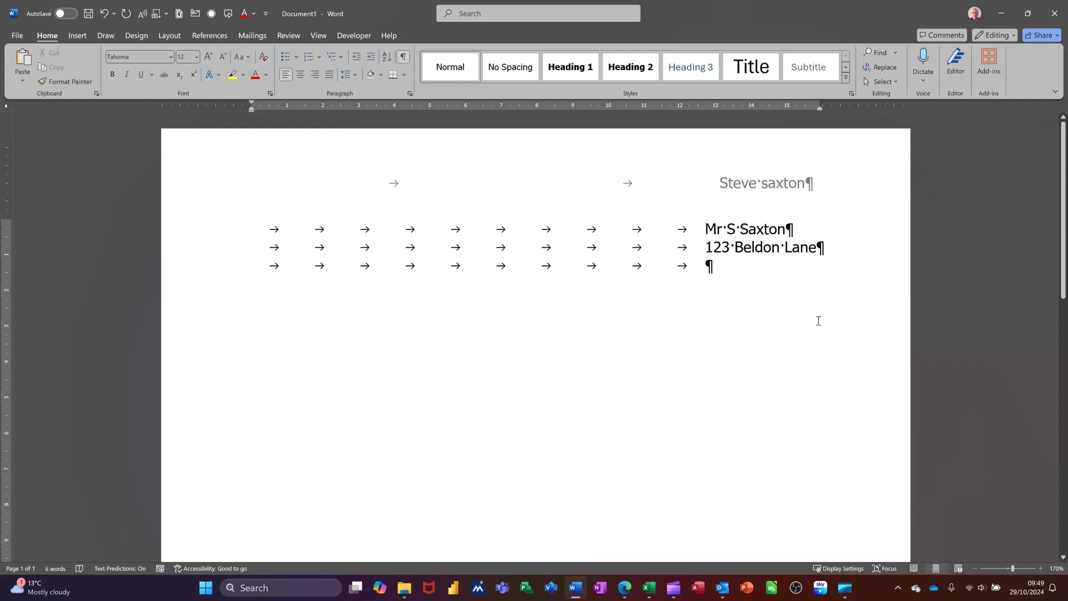
text(gg)
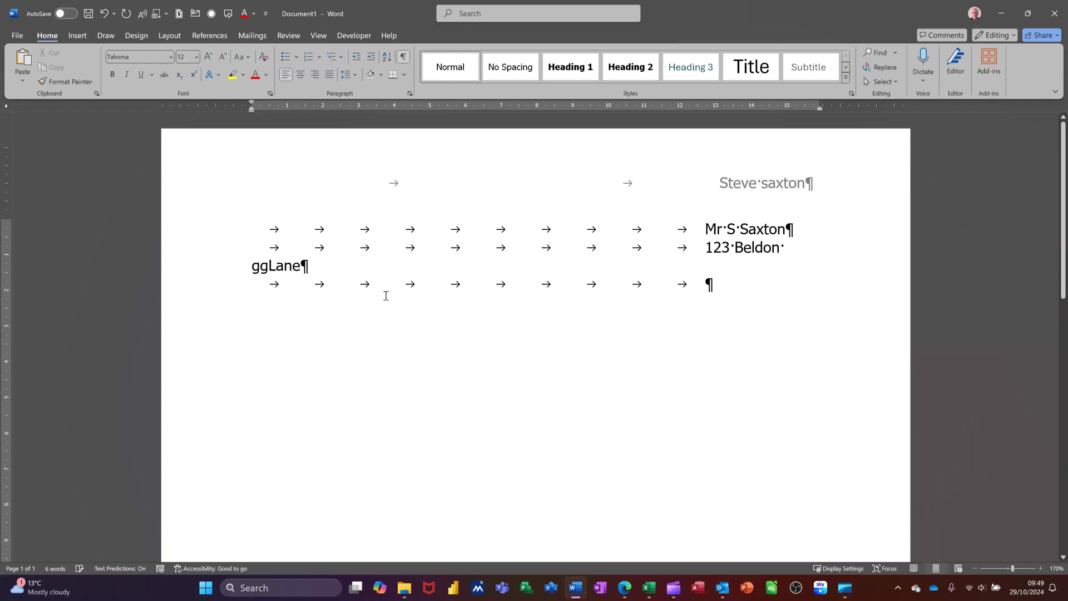
click(716, 229)
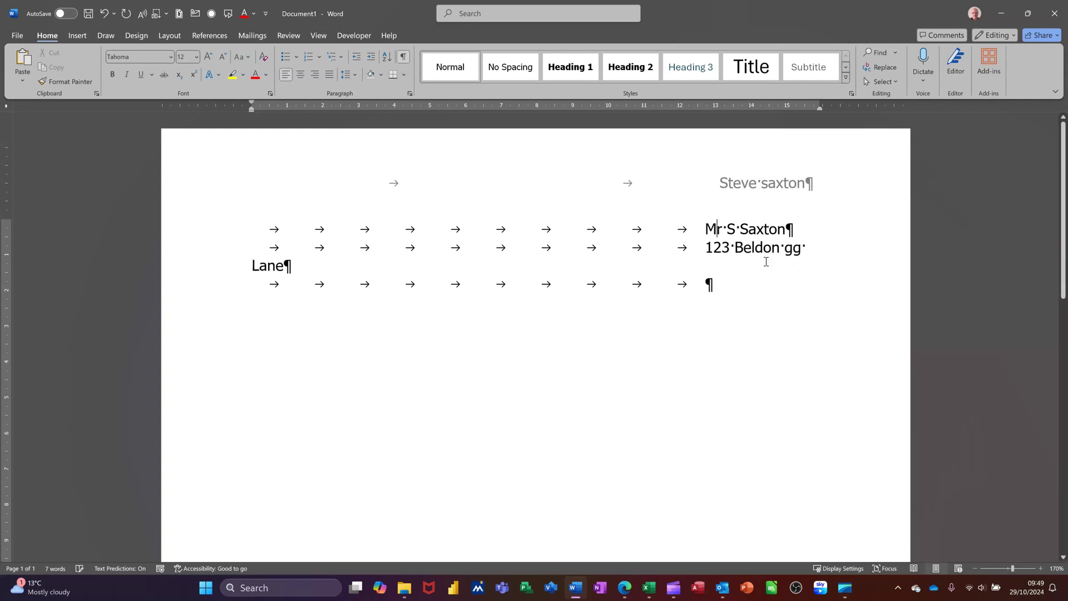
text(gggg g)
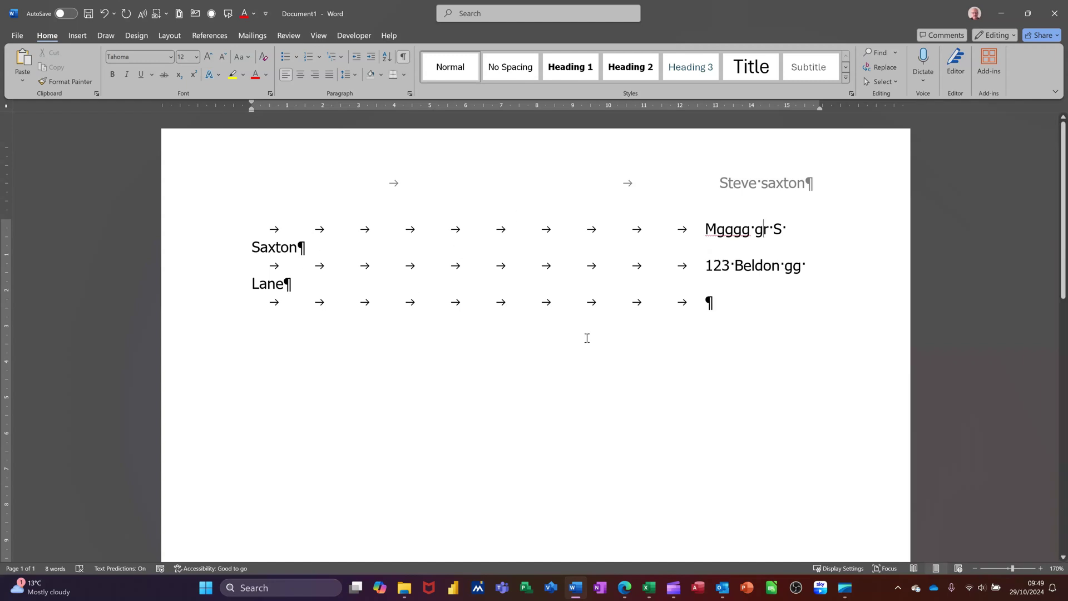
drag(716, 303, 235, 170)
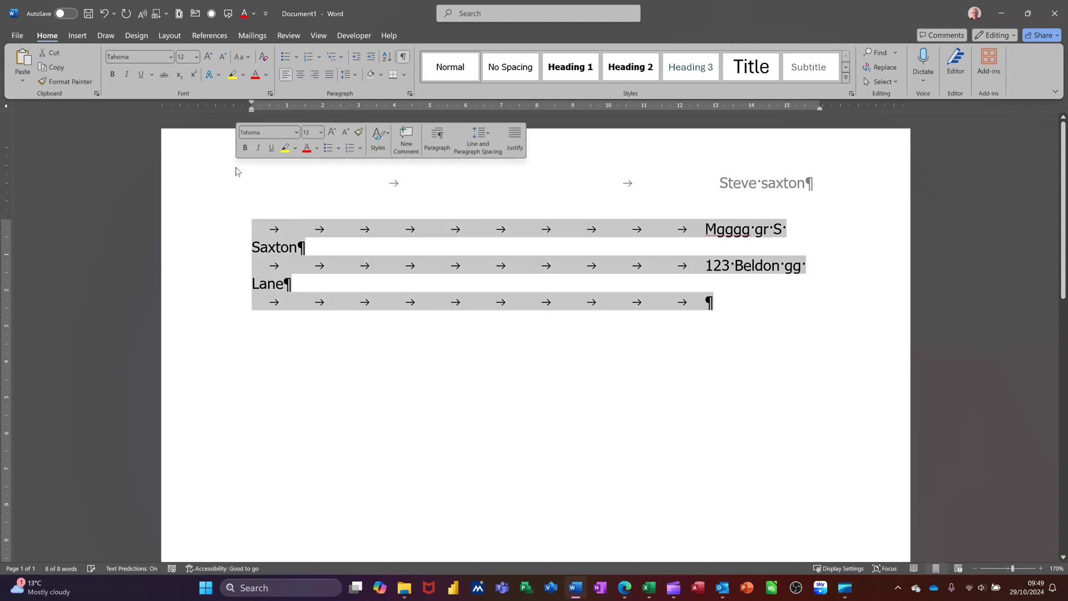
key(Delete)
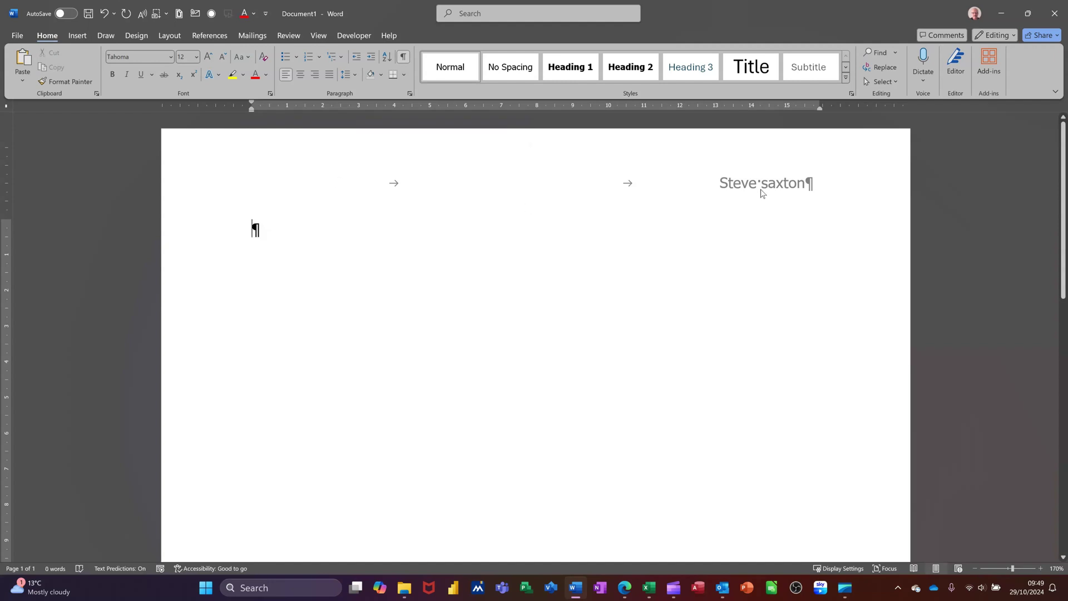
Step: Delete the recipient's name from the page header
double_click(761, 193)
triple_click(827, 180)
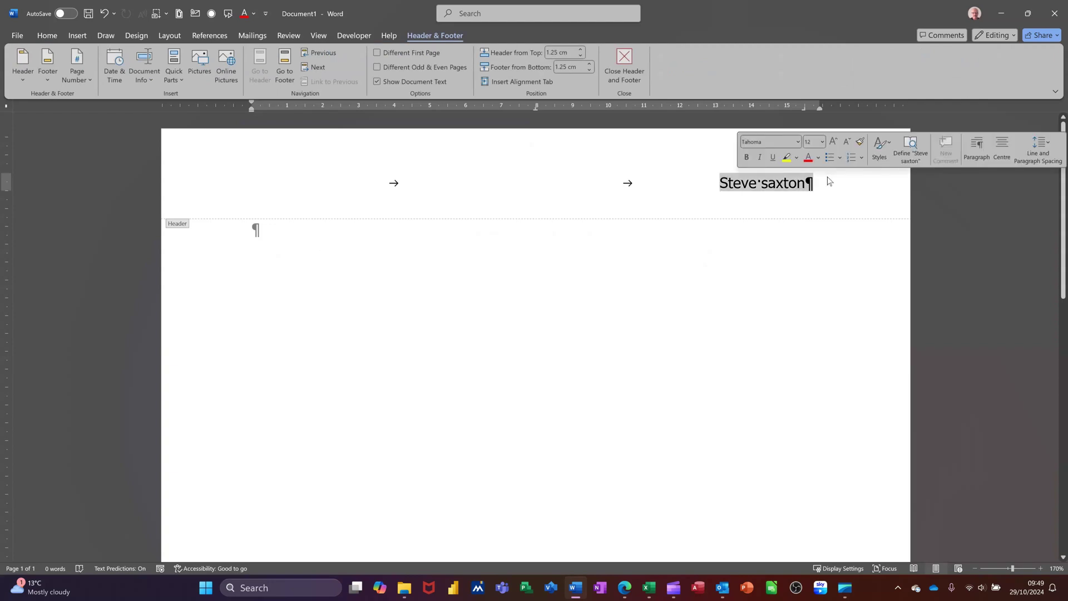
key(Delete)
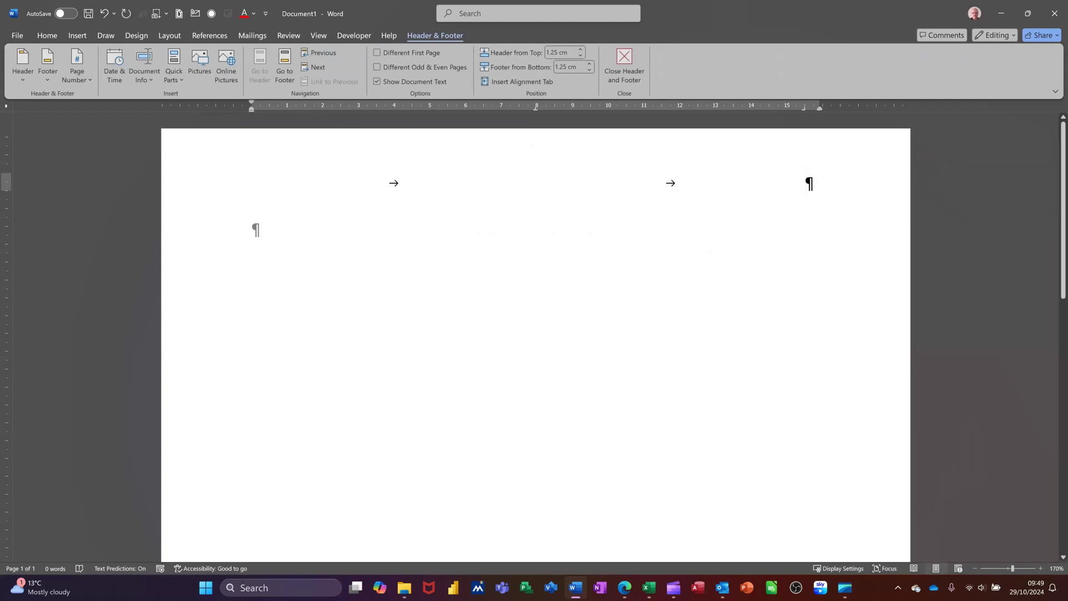
Step: Back in the body, hide formatting marks and drag the left indent to 12 cm
double_click(253, 229)
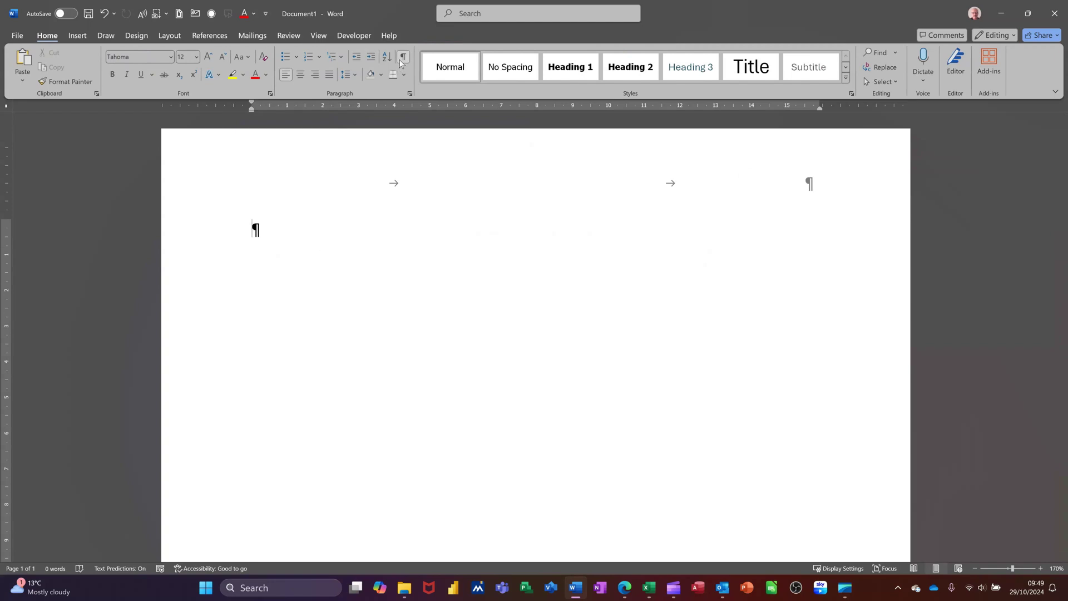
click(400, 59)
mouse_move(250, 112)
mouse_down()
mouse_move(301, 124)
mouse_move(679, 132)
mouse_up()
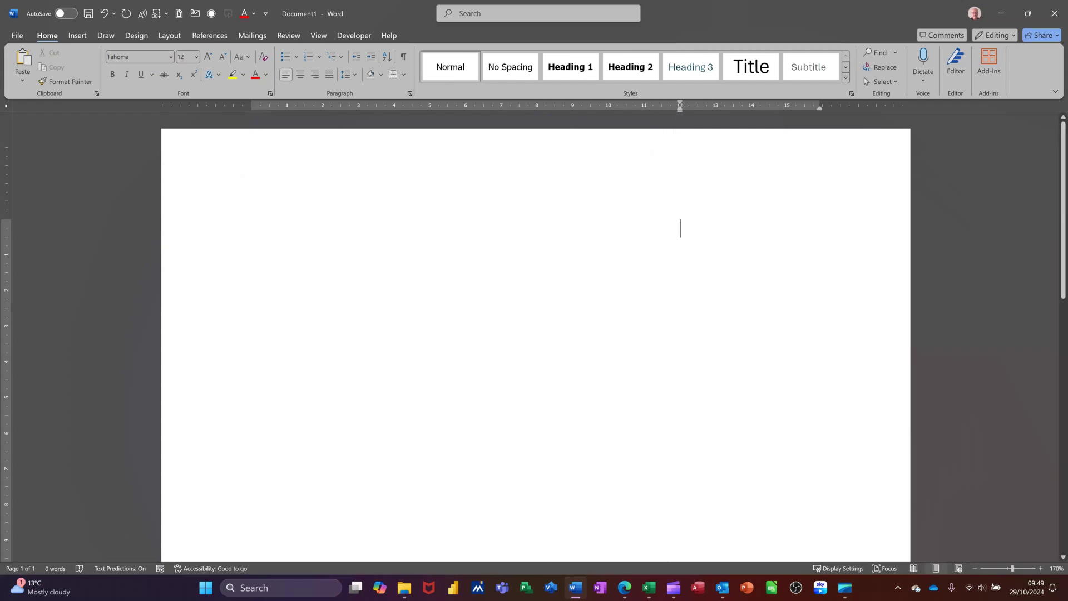
Step: Type the recipient's name, street, district and town at the 12 cm indent, fixing the town's typo
text(Mr S )
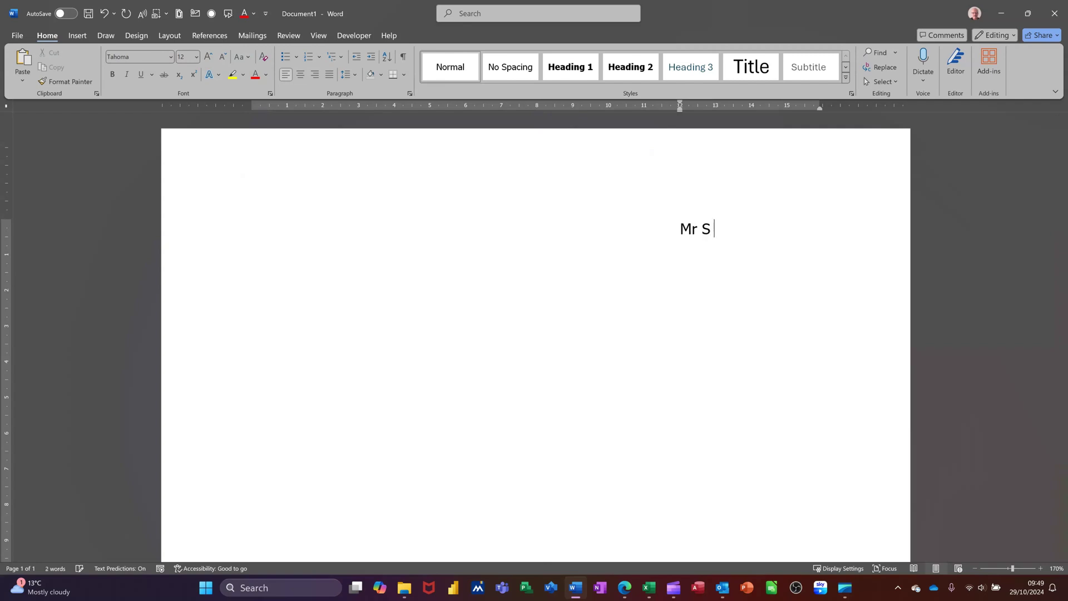
text(Saxton )
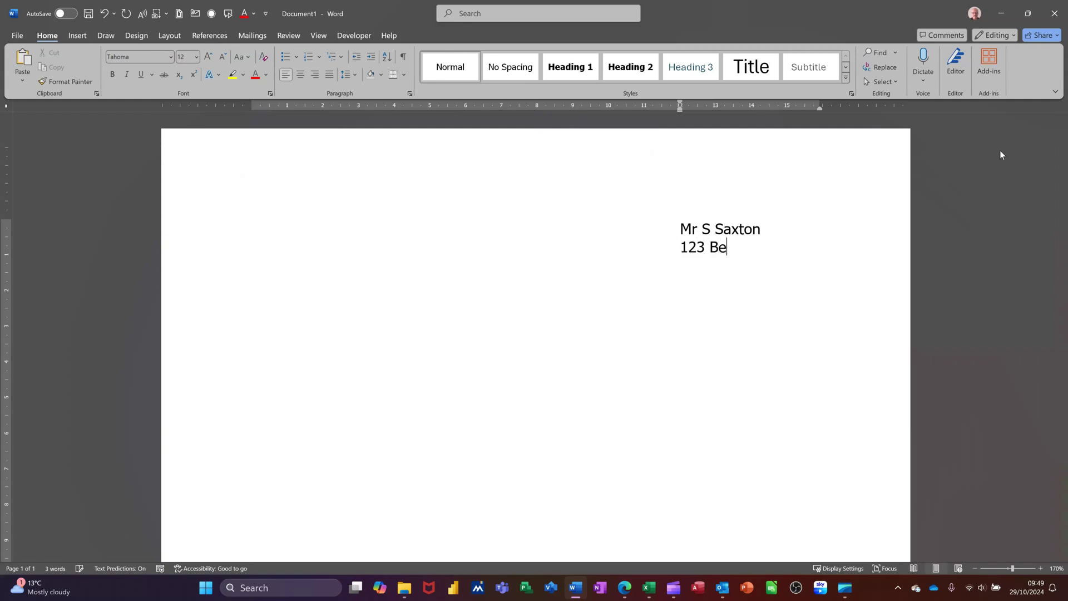
key(Return)
text(Wib)
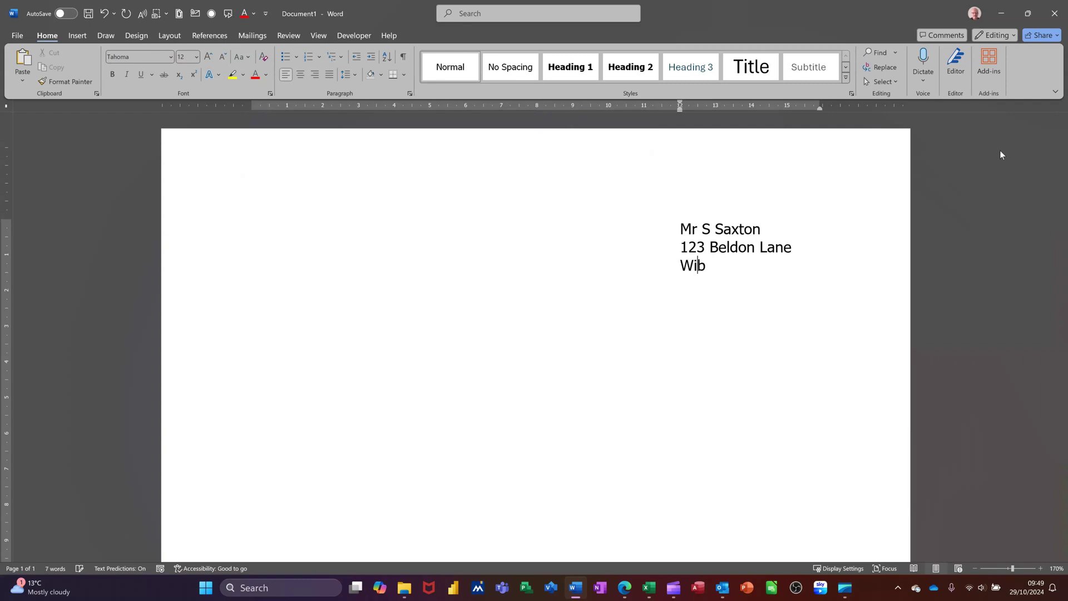
text(sey)
key(Return)
text(Bradofrd)
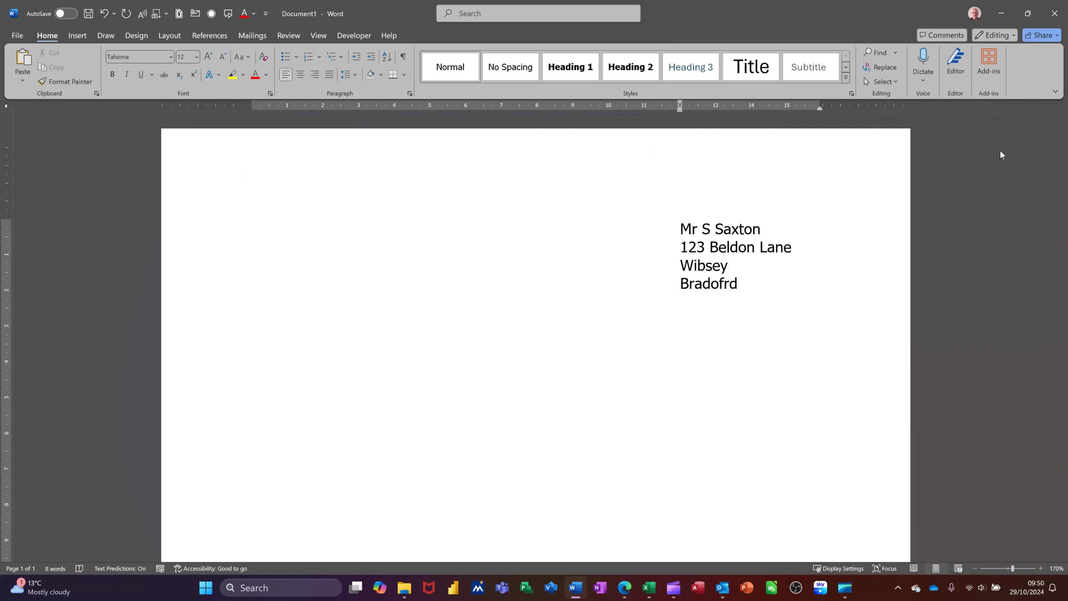
key(BackSpace)
key(BackSpace)
key(BackSpace)
key(BackSpace)
text(ford)
key(Down)
Step: Type 'Dear Sir' at the left margin, start a new line, and bring up the Clipchamp preview
text(D)
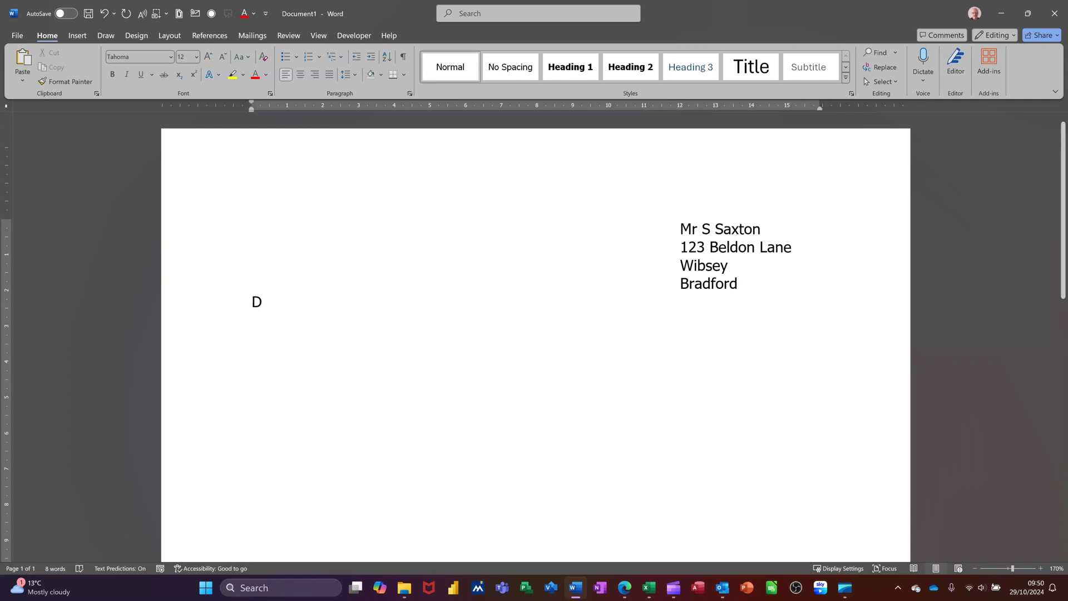
text(ear Sir)
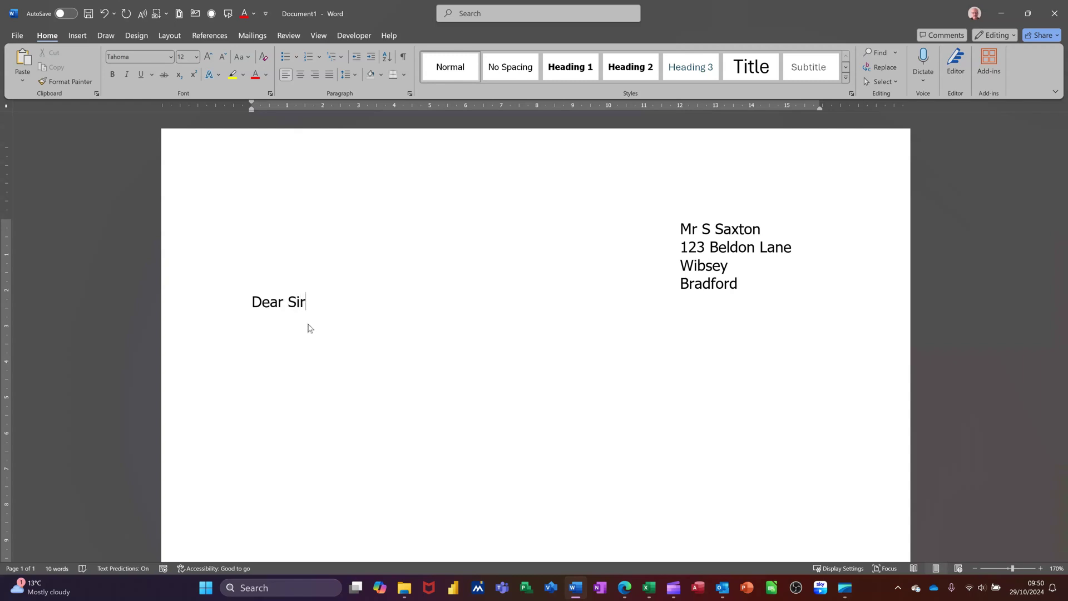
key(Return)
click(666, 587)
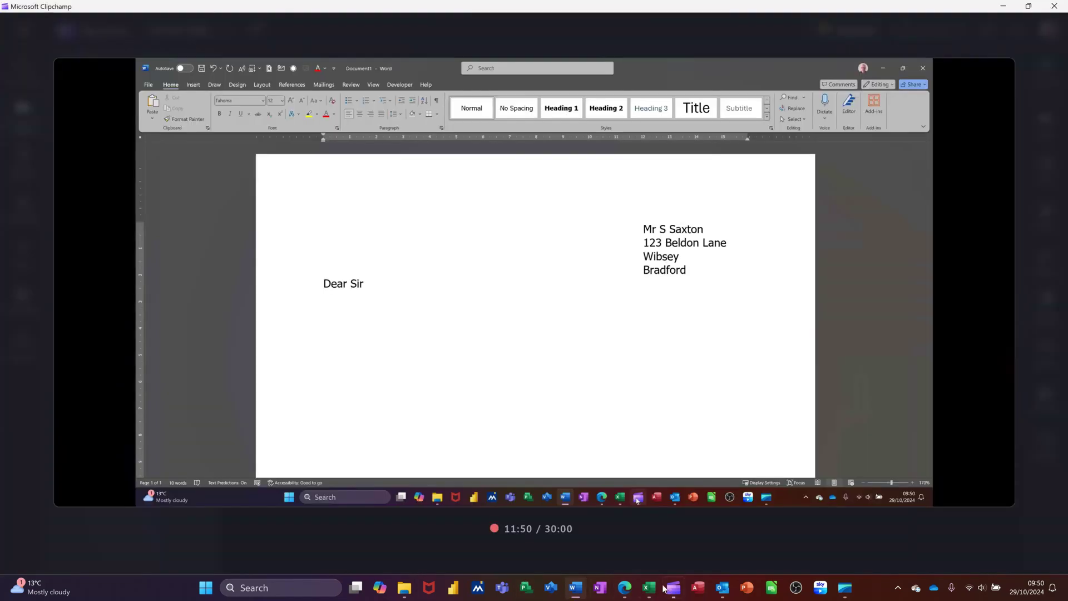